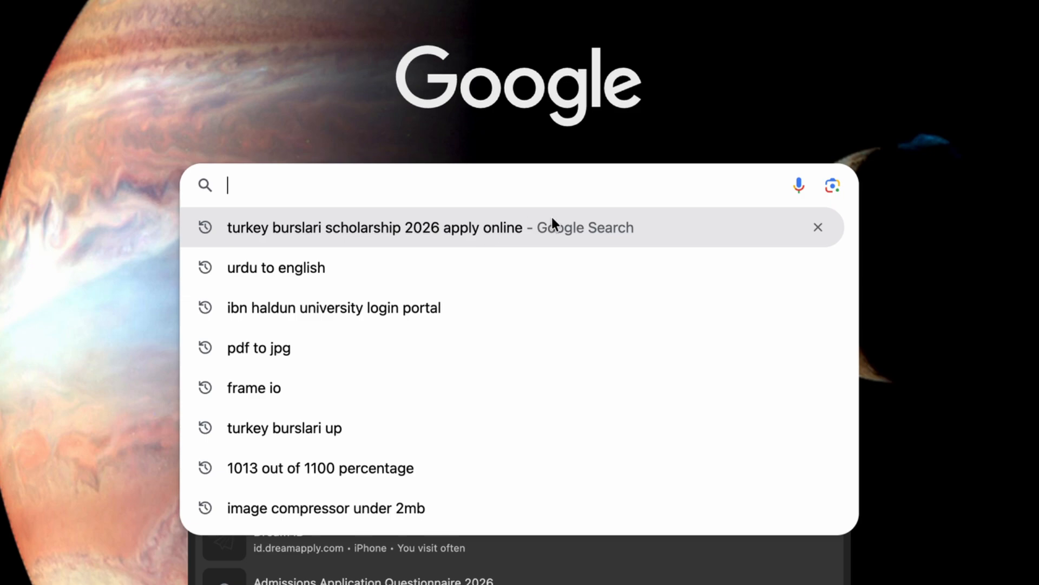
Open the Türkiye Bursları 2026 scholarship site from search and go to its APPLICATION/LOGIN page
click(530, 223)
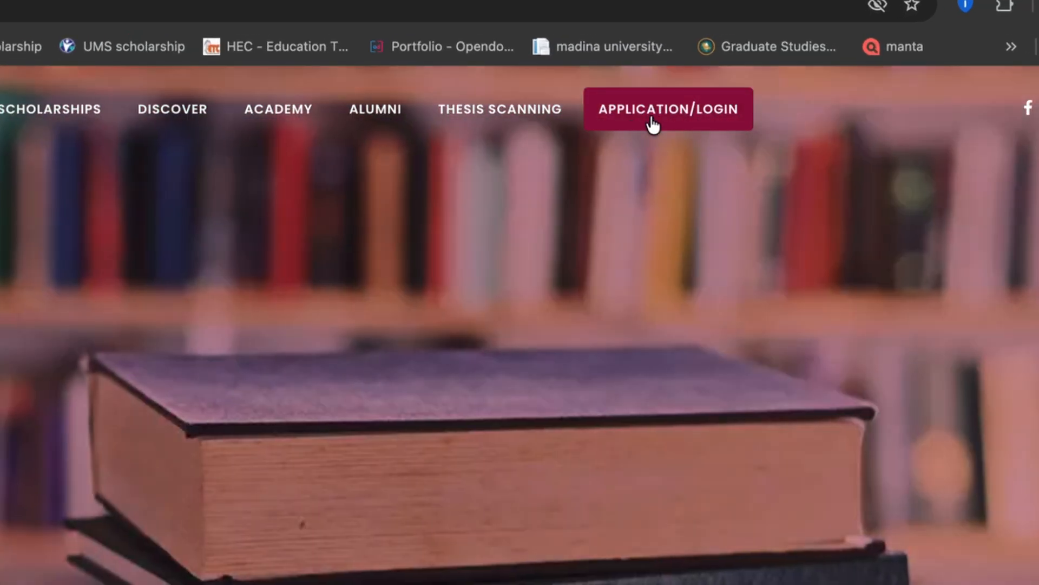
click(653, 119)
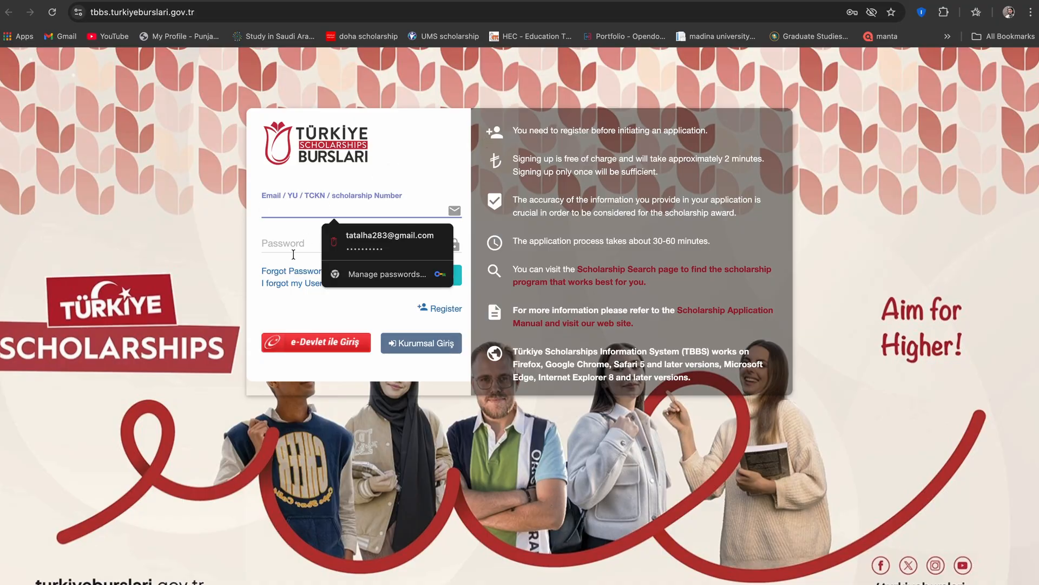
click(320, 301)
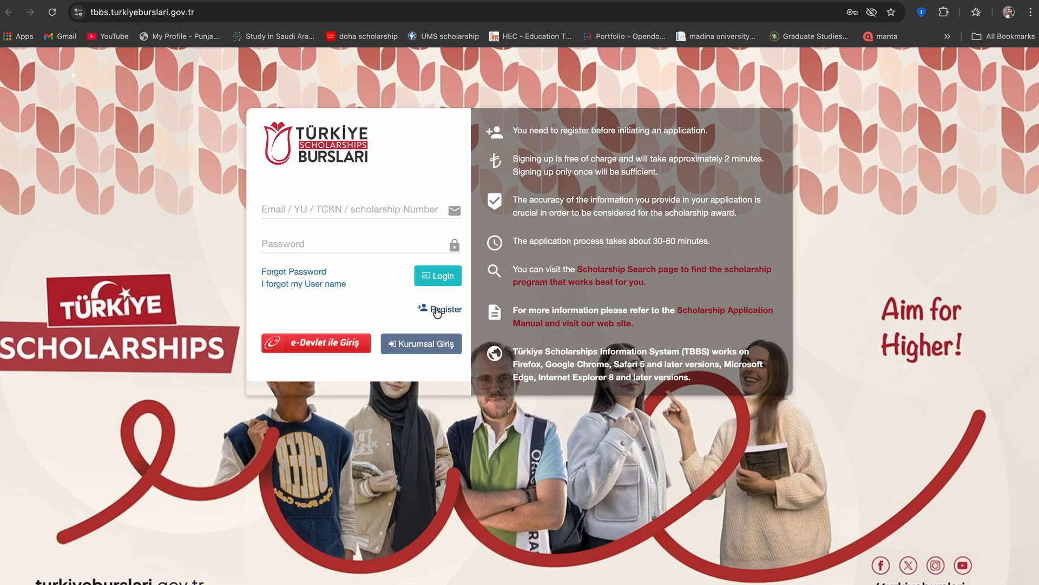
click(349, 206)
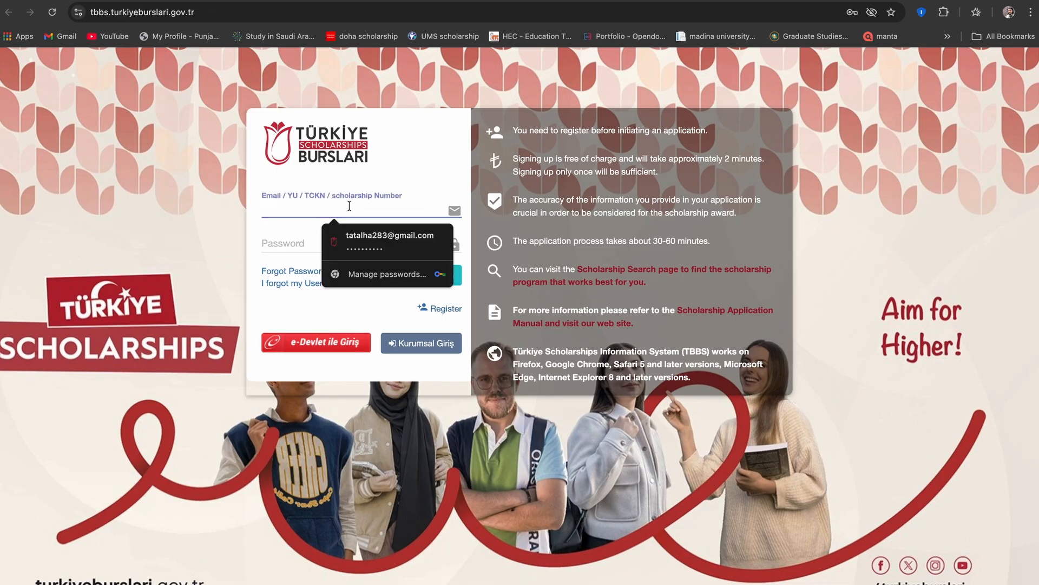
click(305, 304)
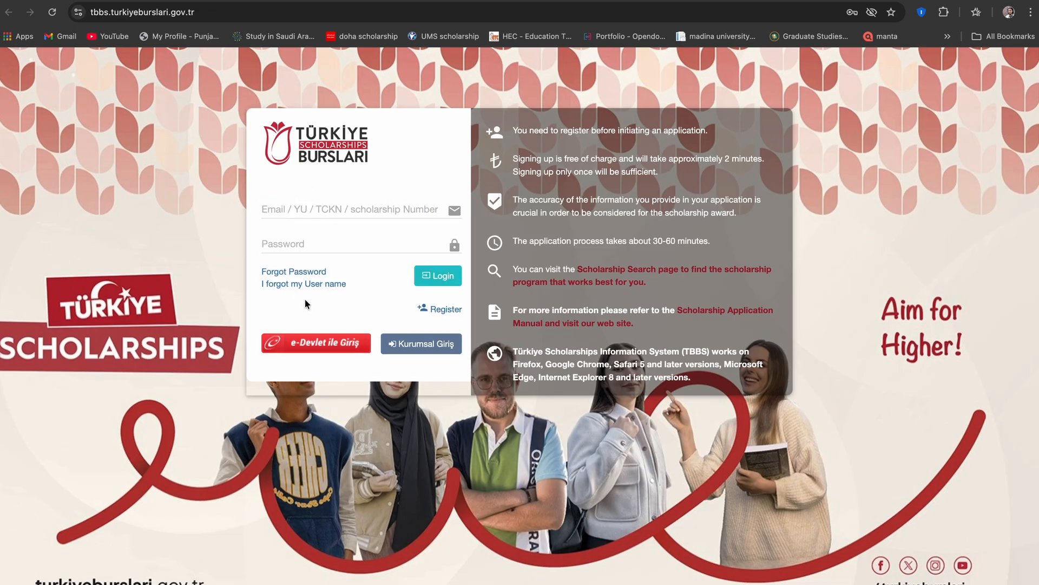
click(441, 310)
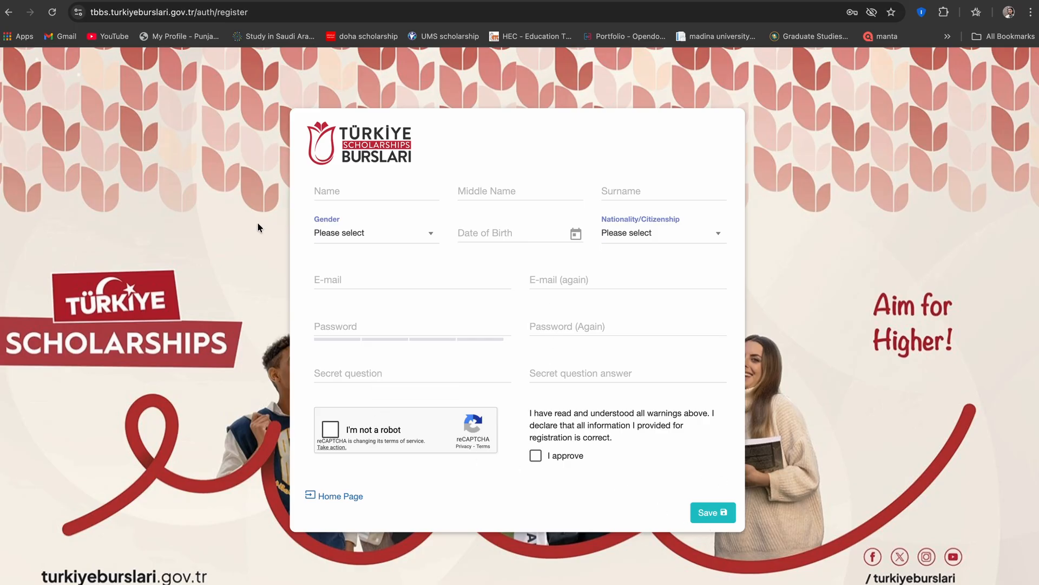
click(8, 15)
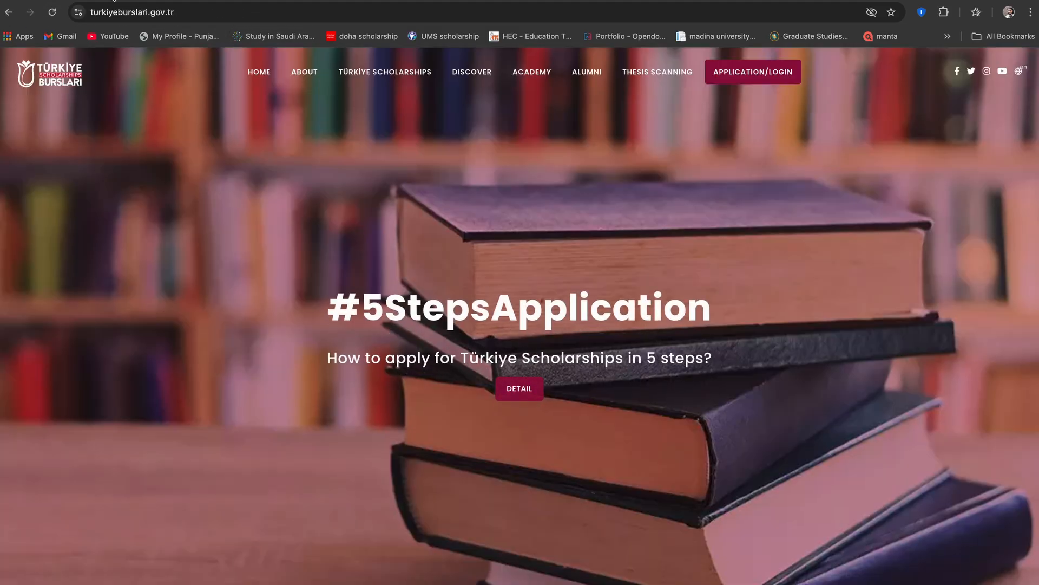
mouse_move(385, 71)
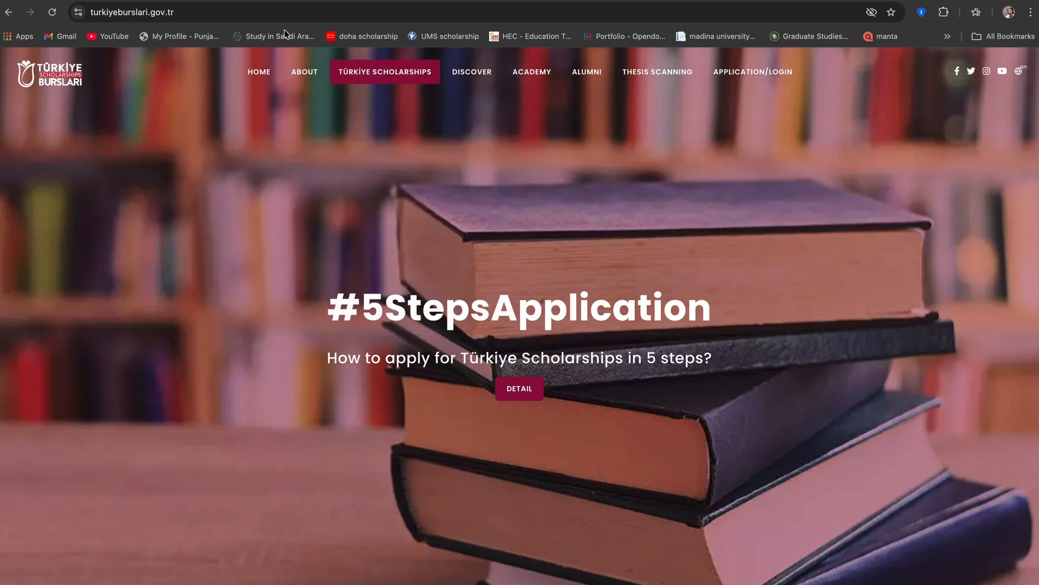
key(ctrl+Tab)
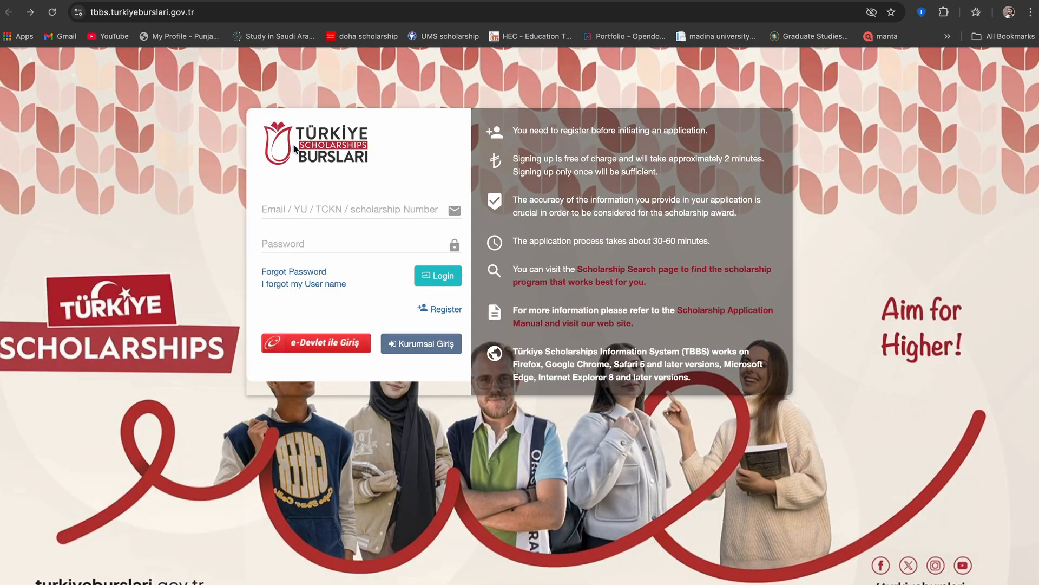
click(361, 210)
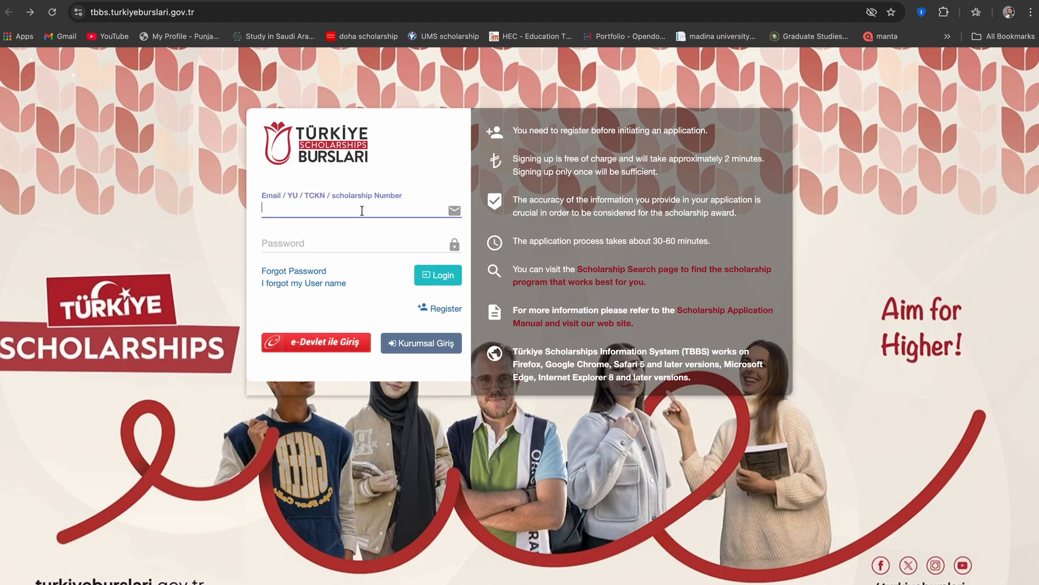
Sign in to the TBBS portal using Chrome's saved email and password
text(tata)
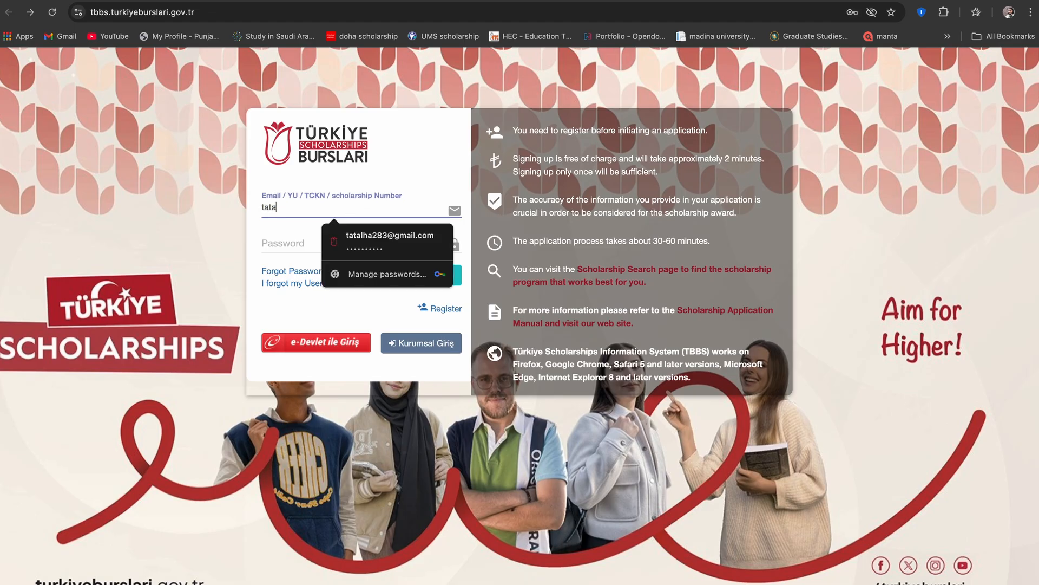
click(371, 244)
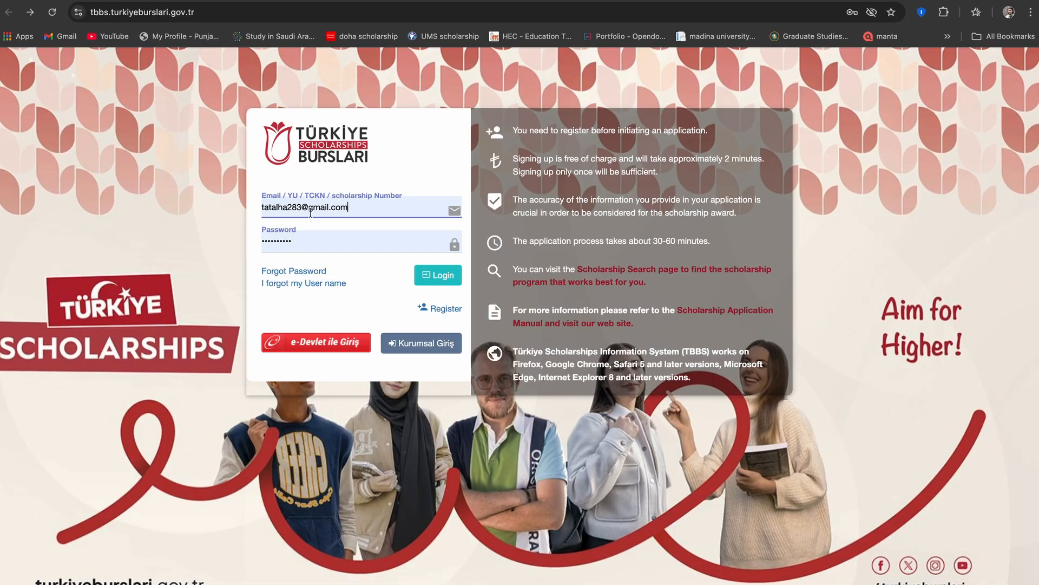
click(430, 274)
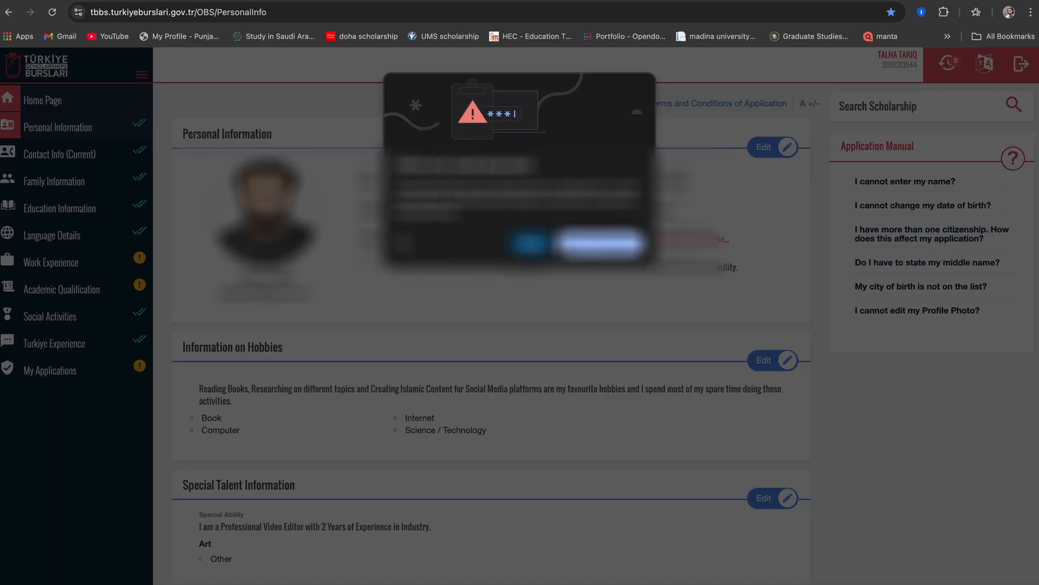
Dismiss the password warning, visit the Home Page, then open Personal Information in edit mode
click(531, 244)
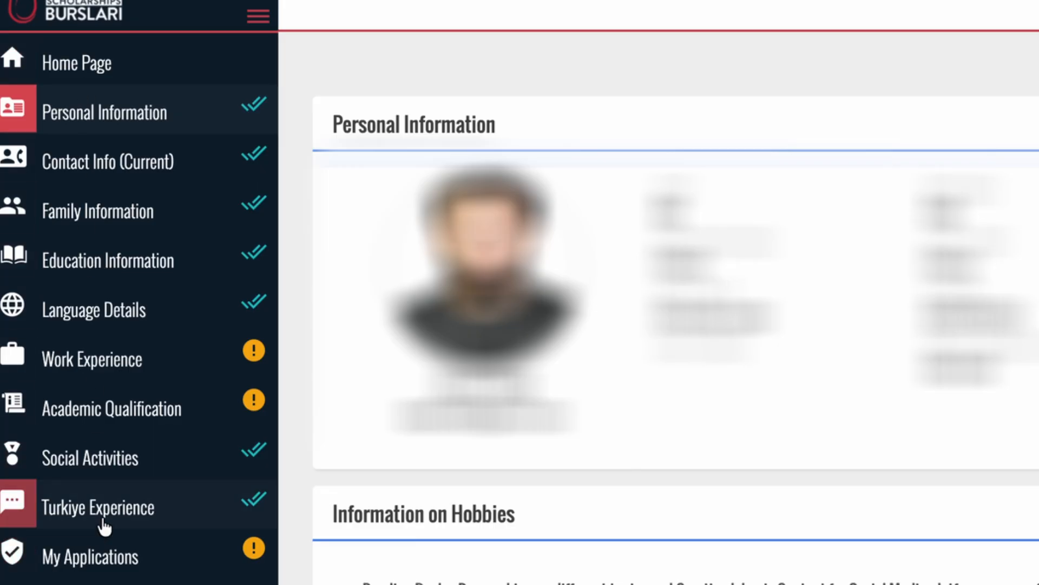
click(114, 68)
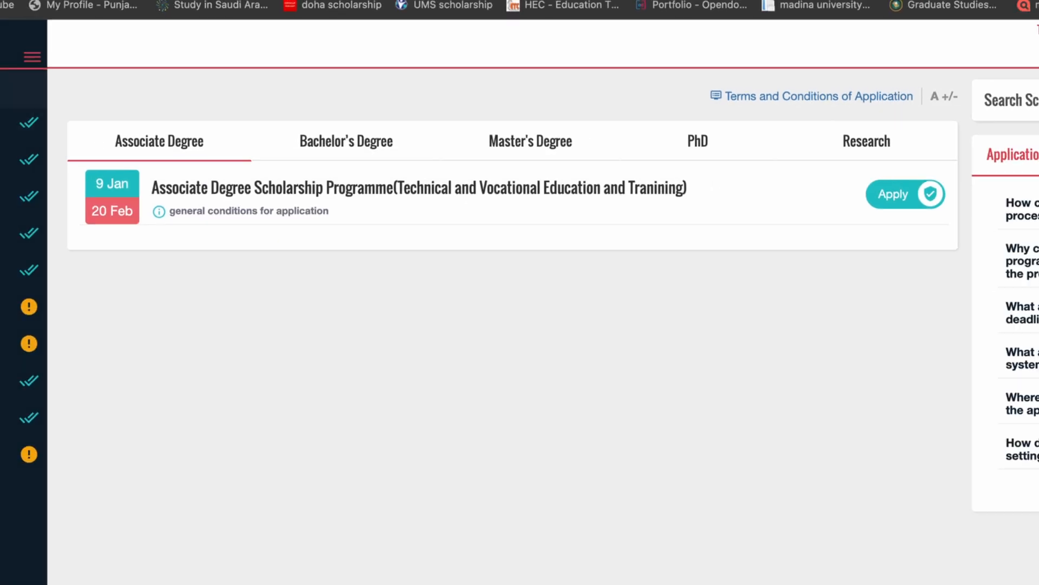
click(92, 132)
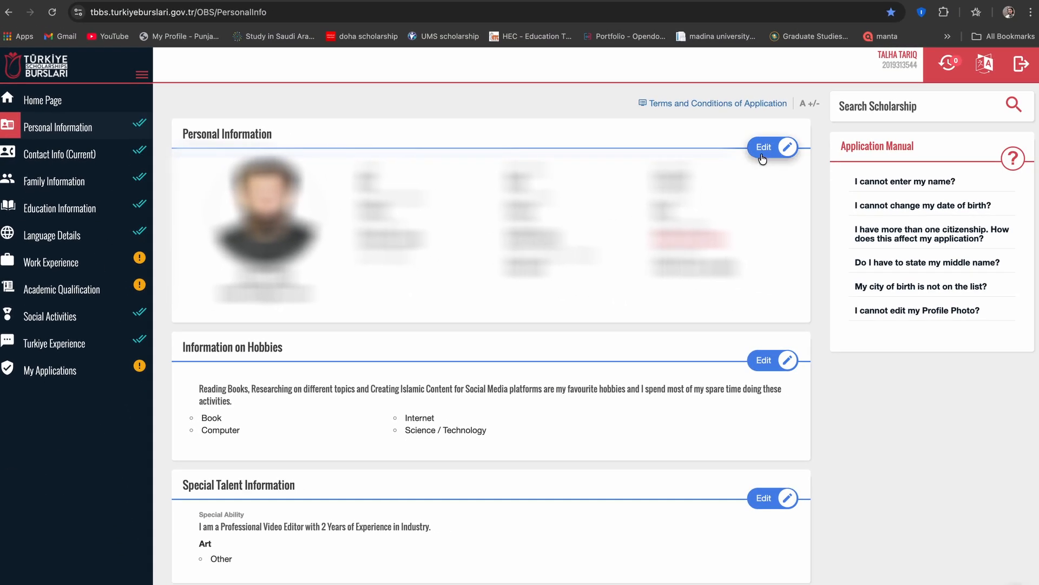
click(762, 154)
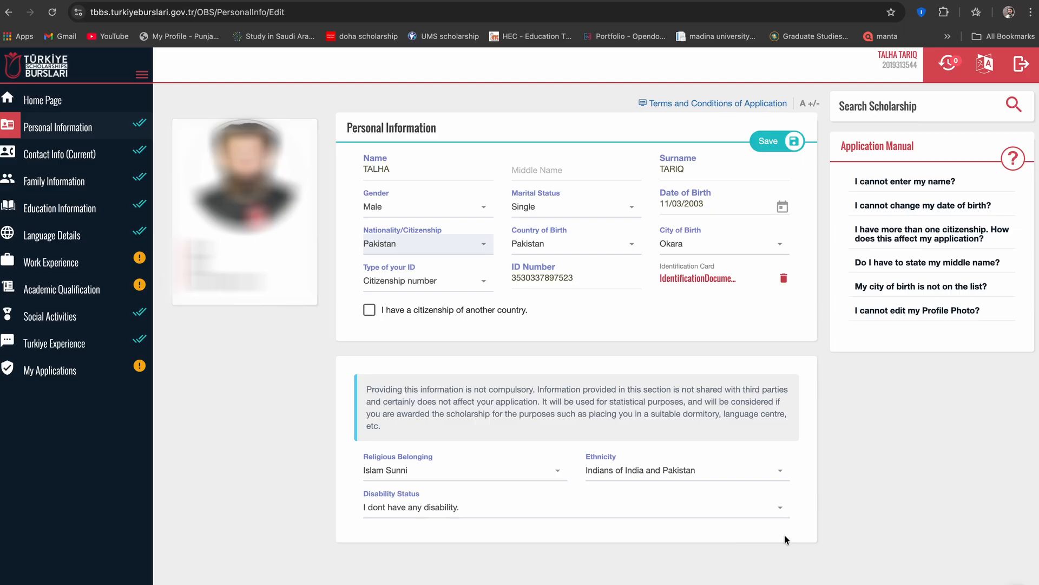
Save Personal Information with Disability Status 'I dont have any disability.', then go to Contact Info (Current)
click(780, 507)
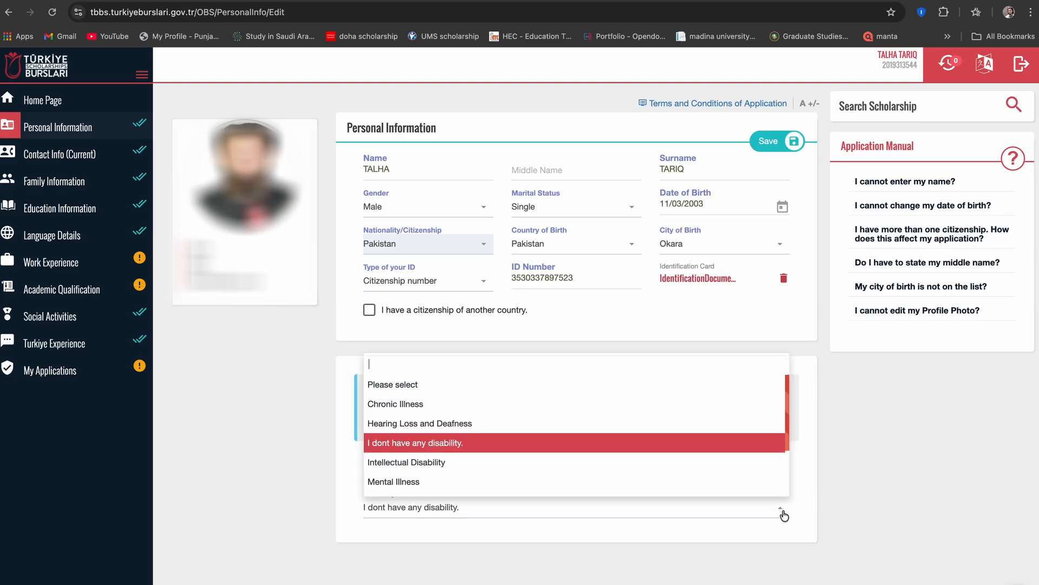
click(784, 515)
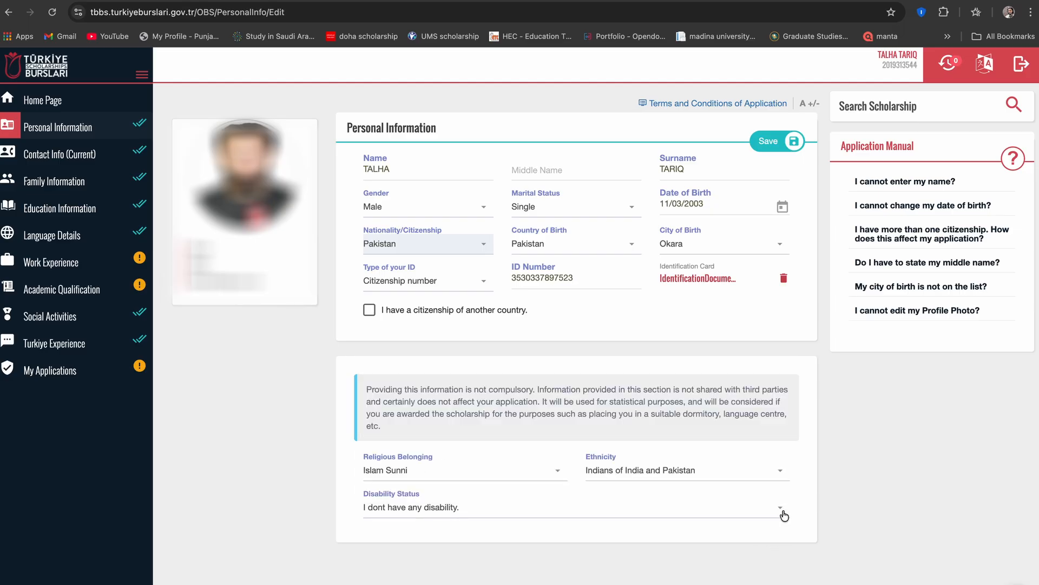
click(785, 152)
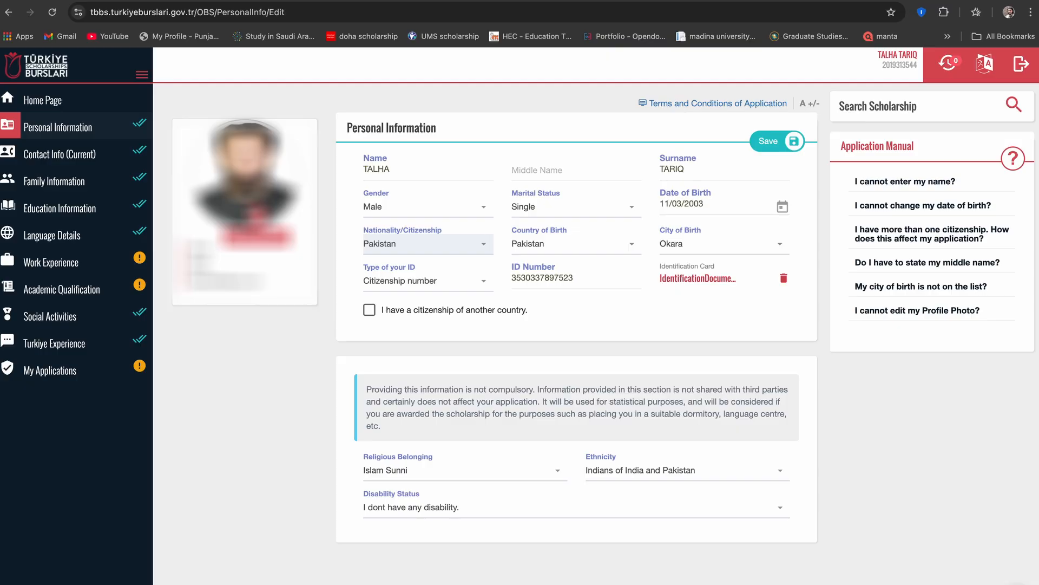
click(110, 163)
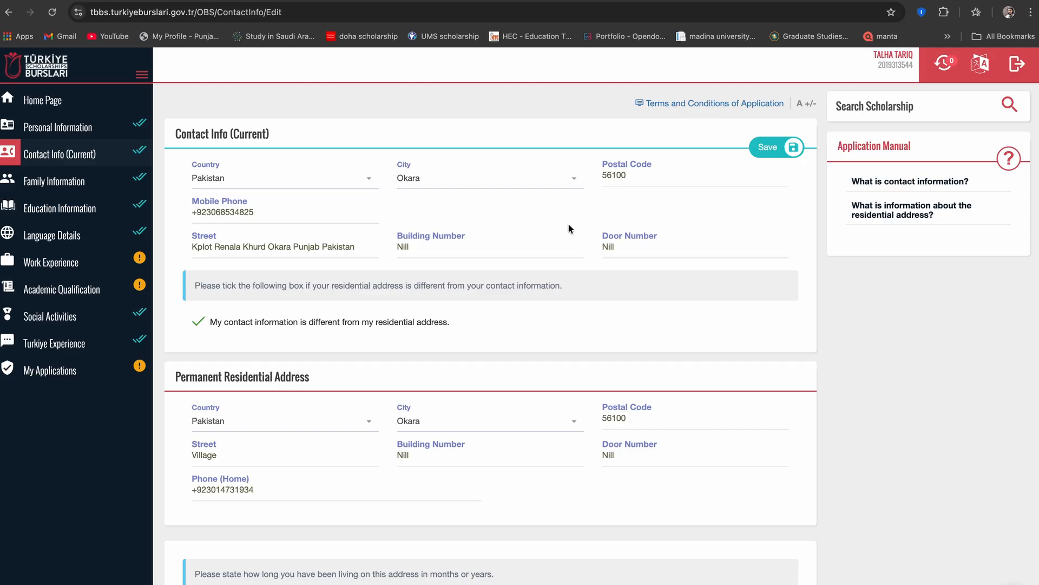
scroll(577, 256, down, 3)
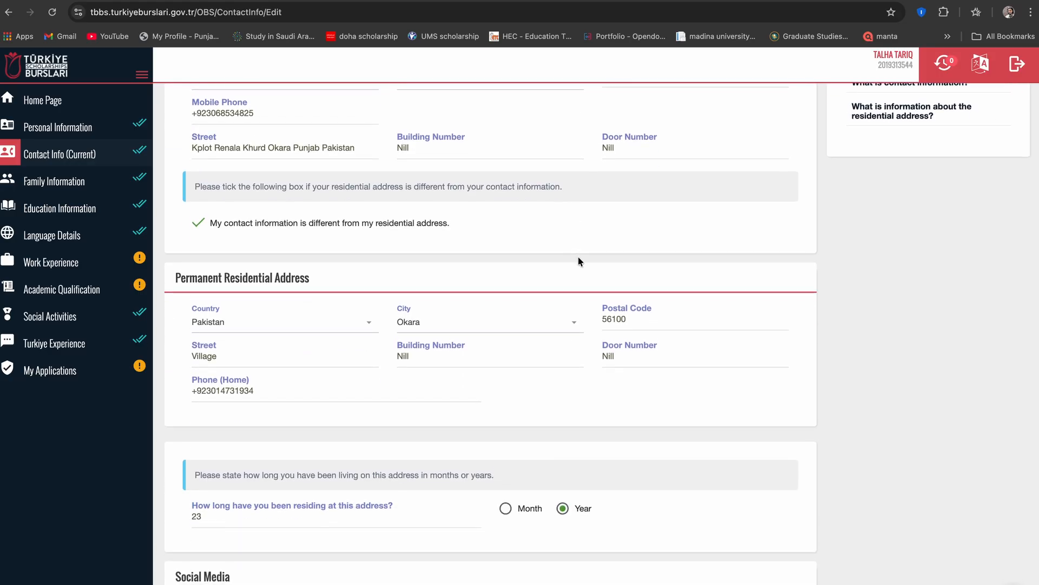
scroll(577, 256, up, 5)
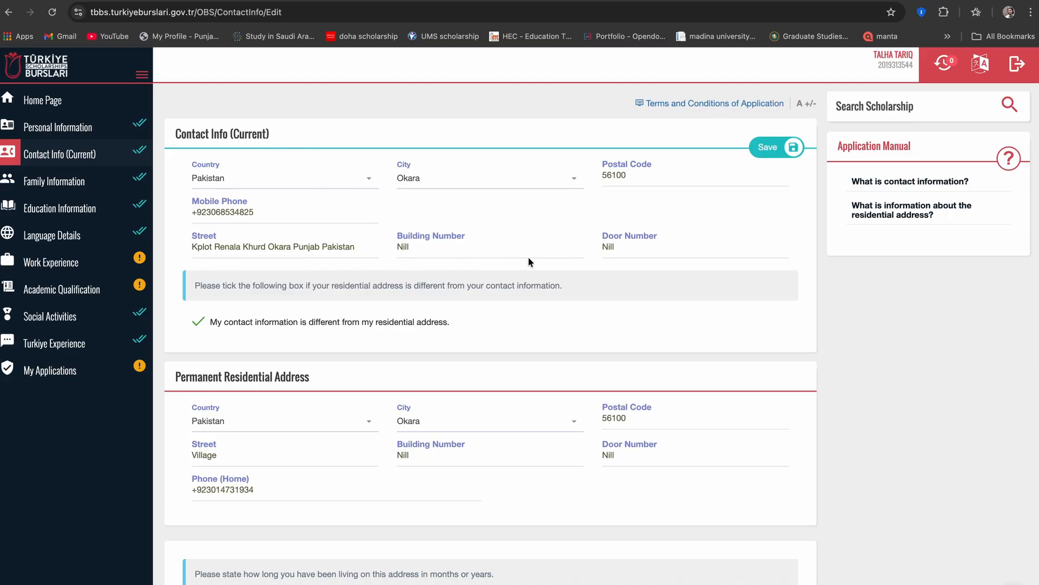
scroll(529, 262, down, 4)
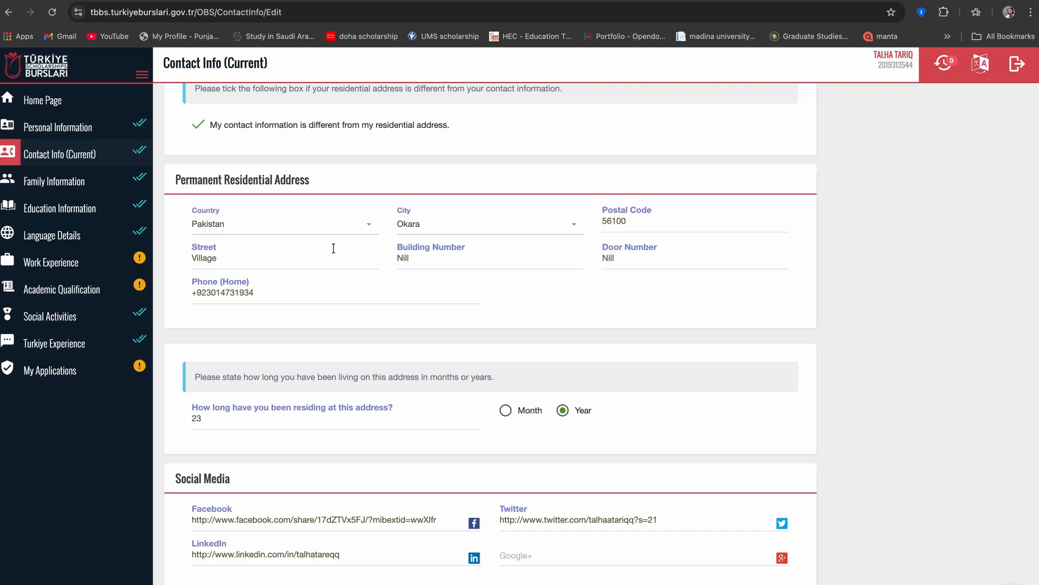
scroll(333, 247, up, 4)
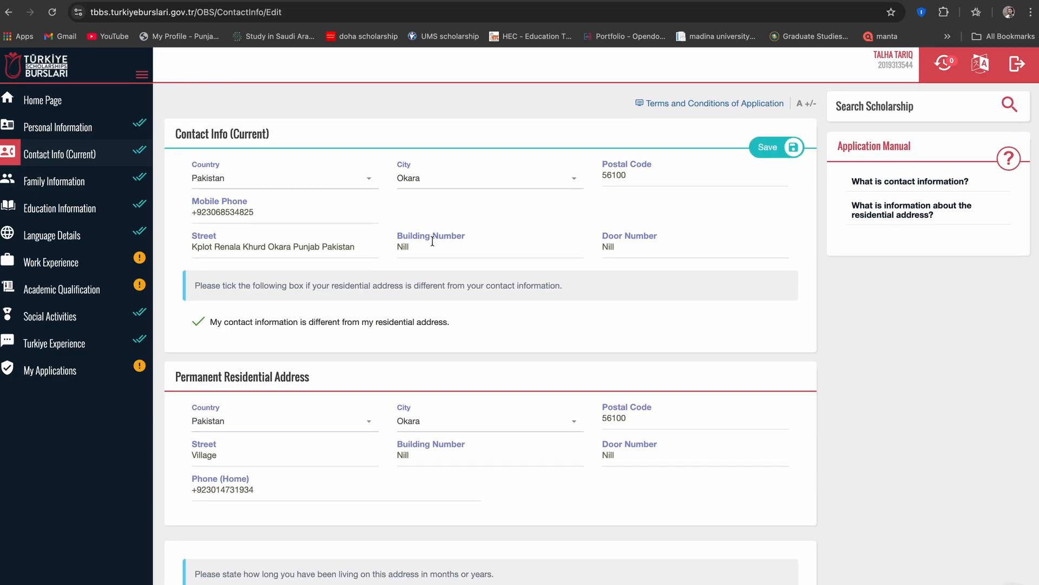
scroll(432, 241, down, 4)
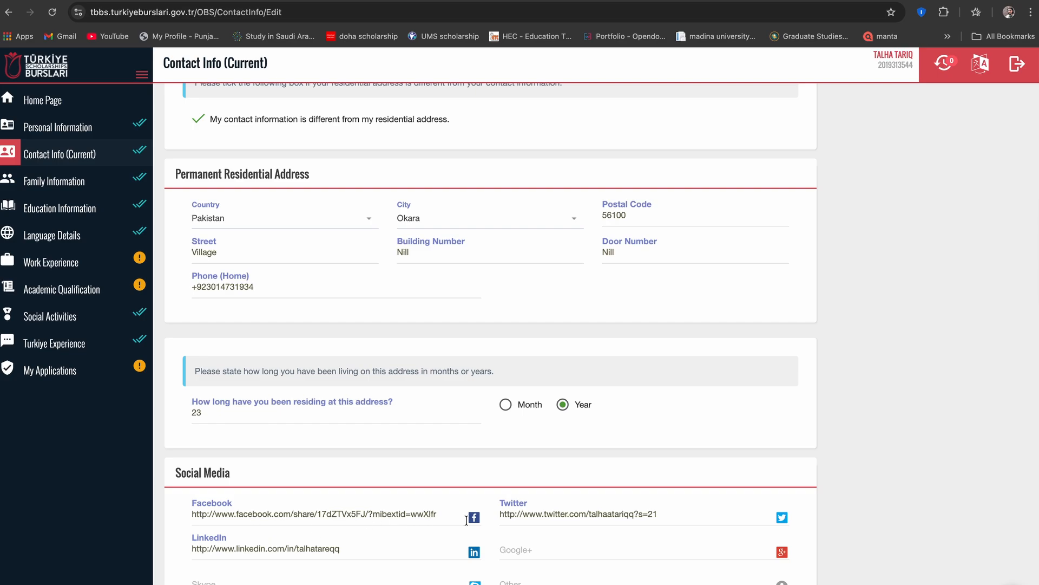
scroll(388, 449, up, 4)
scroll(388, 448, down, 4)
scroll(406, 440, up, 4)
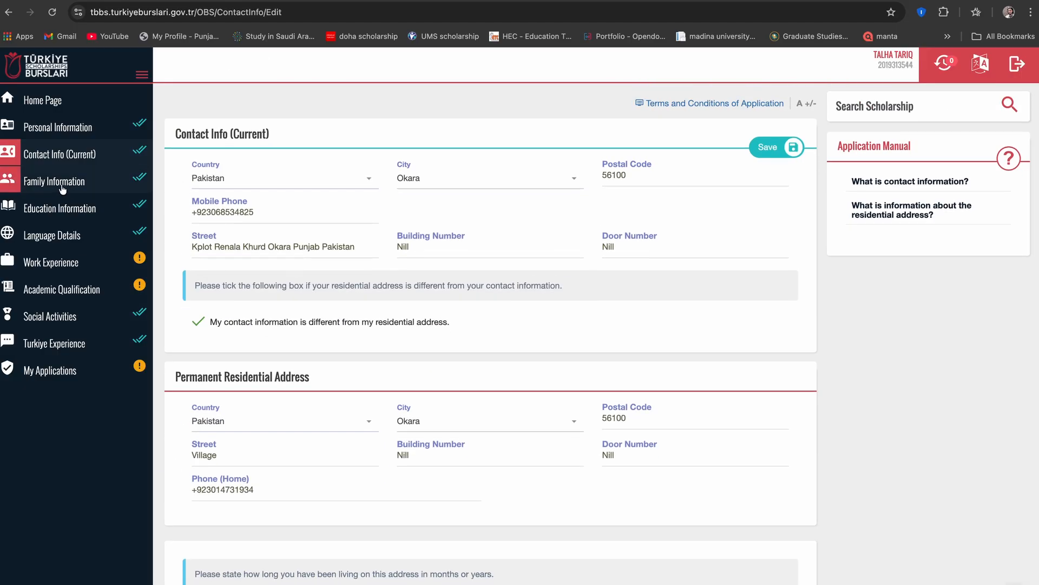
click(62, 187)
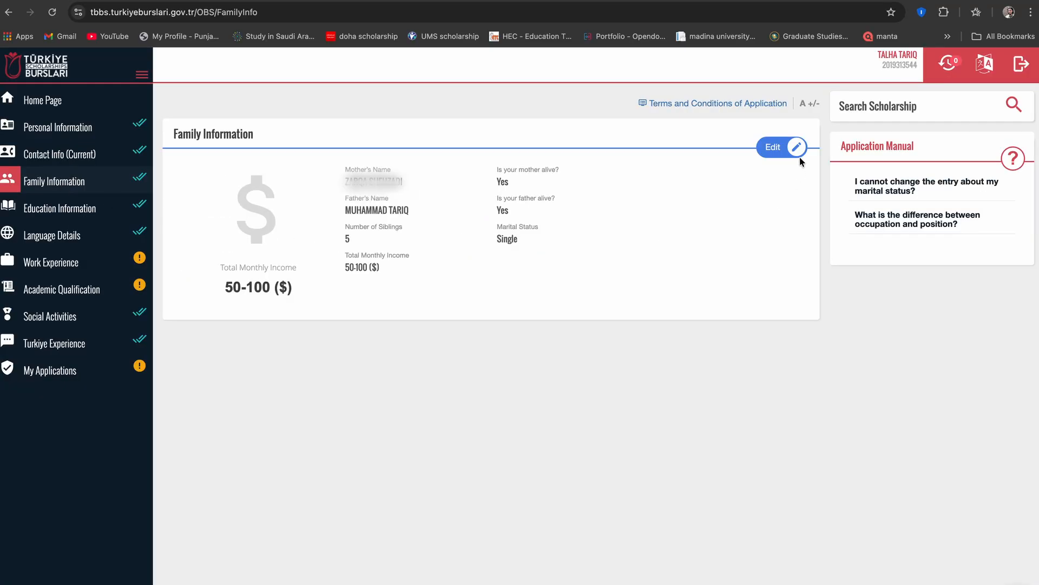
click(785, 147)
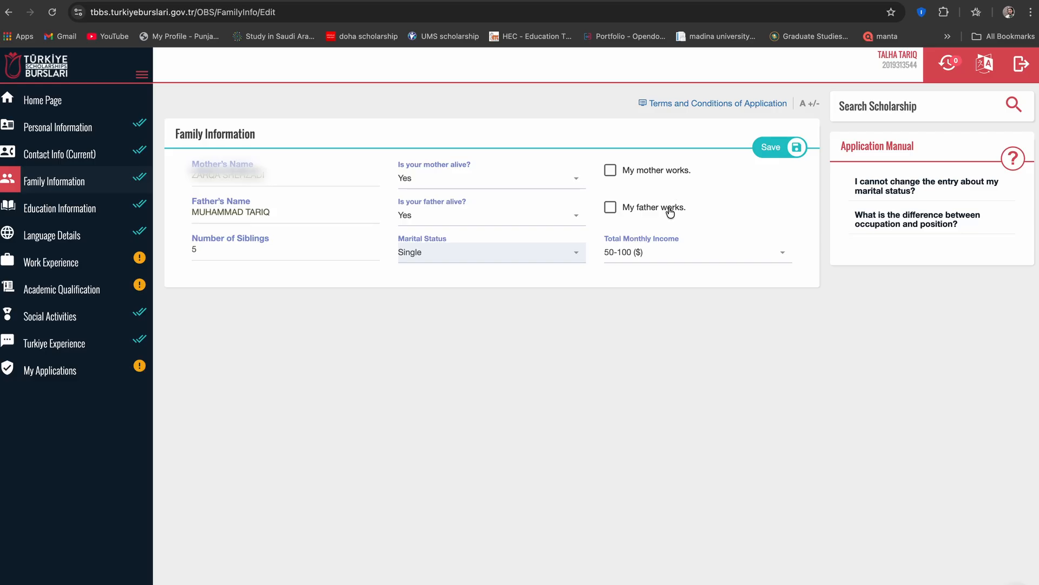
click(717, 264)
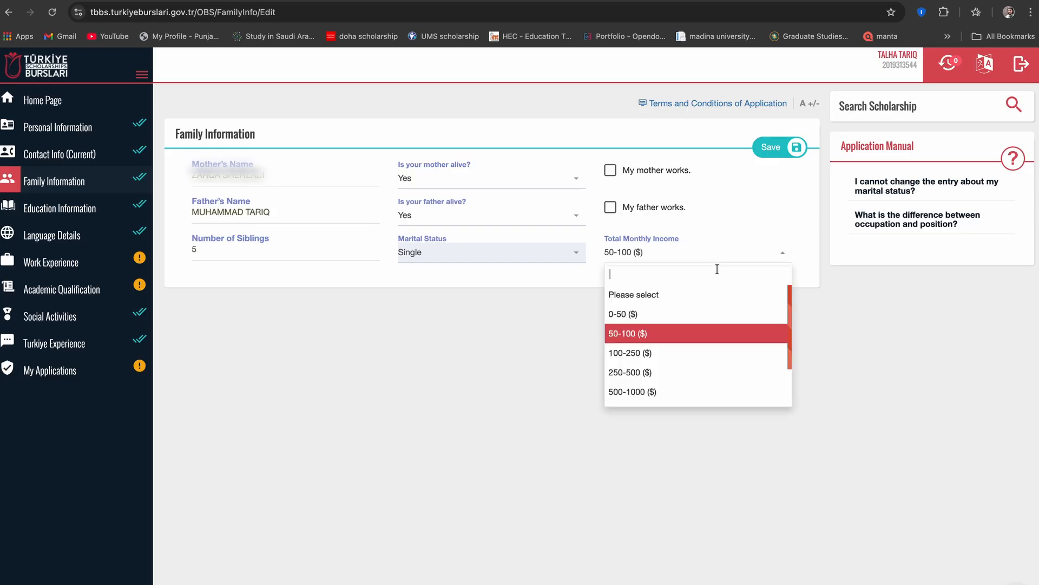
click(699, 336)
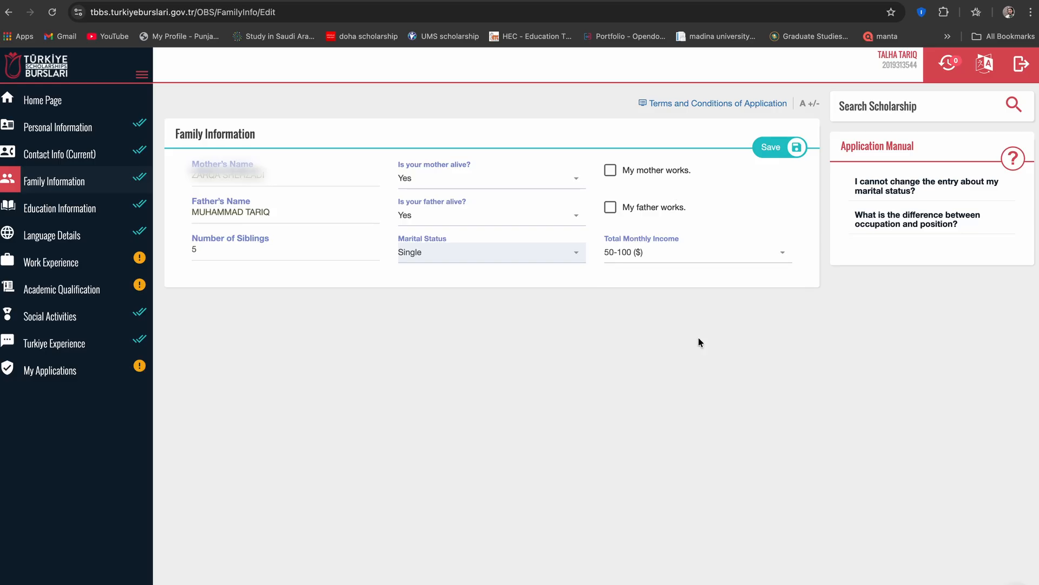
Open Education Information to see the Middle School, High School and Bachelor's Degree records
click(67, 209)
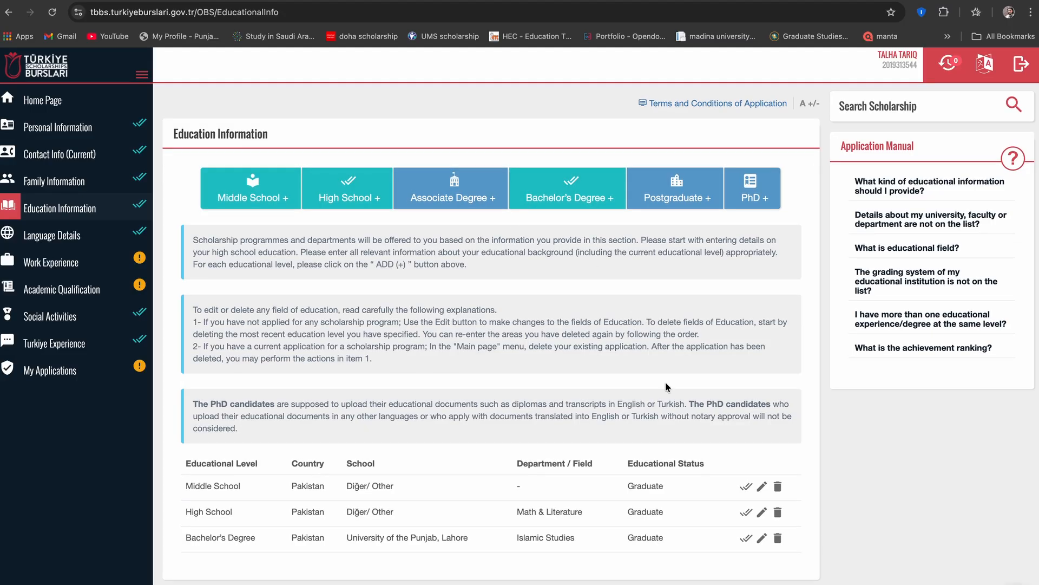
click(763, 487)
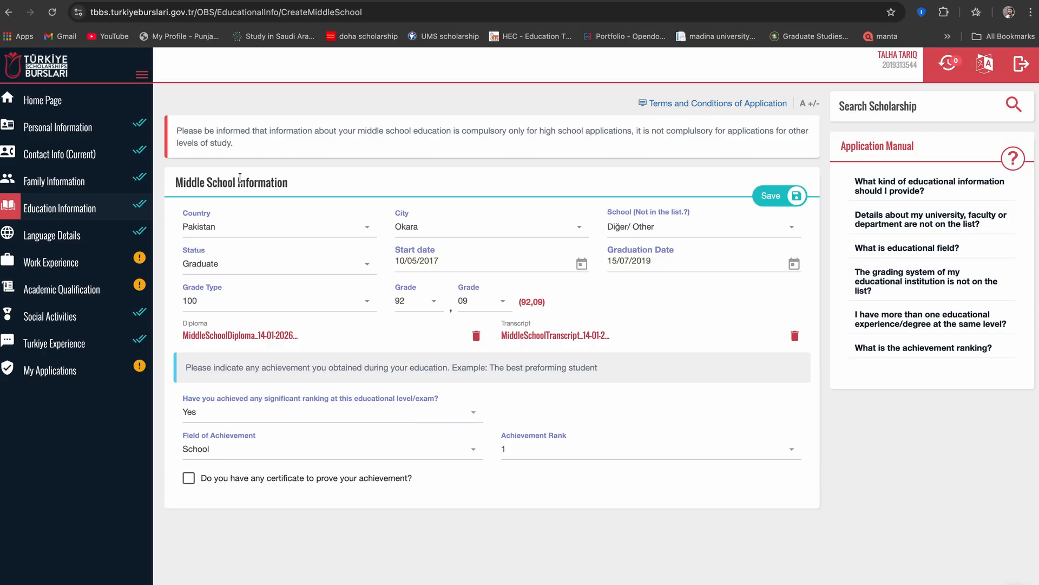
click(8, 14)
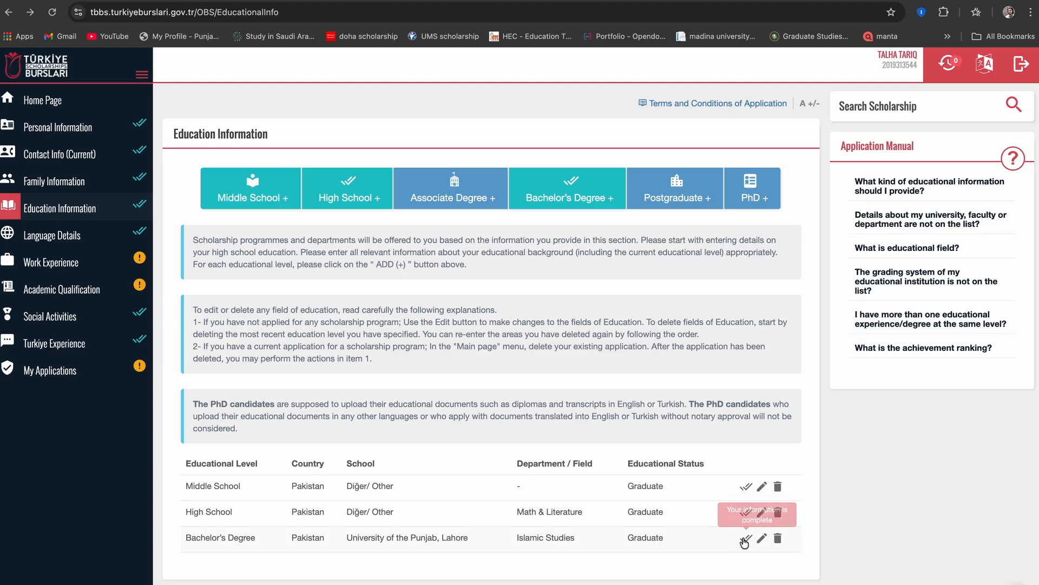
click(761, 513)
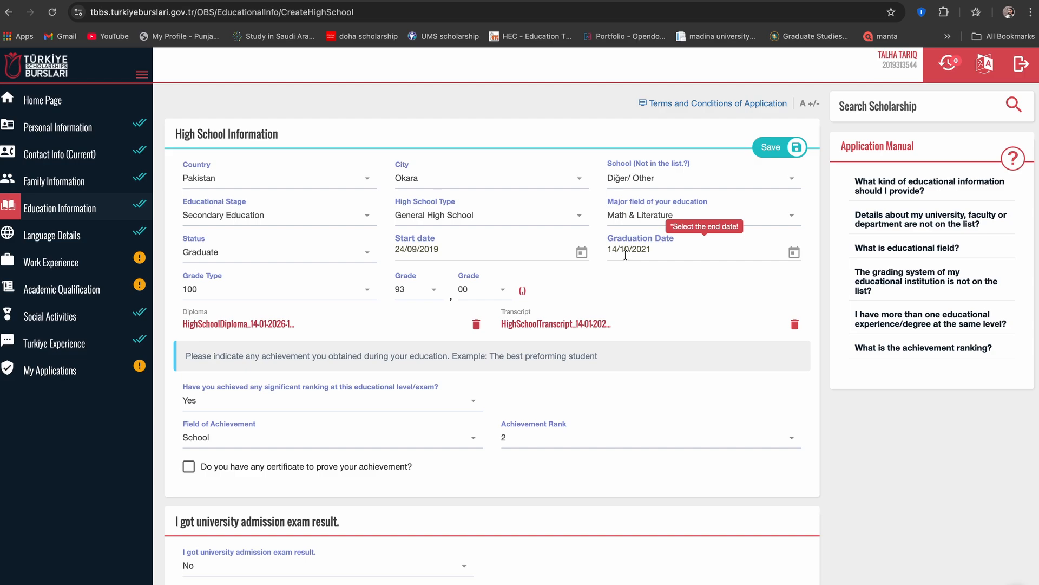
click(368, 292)
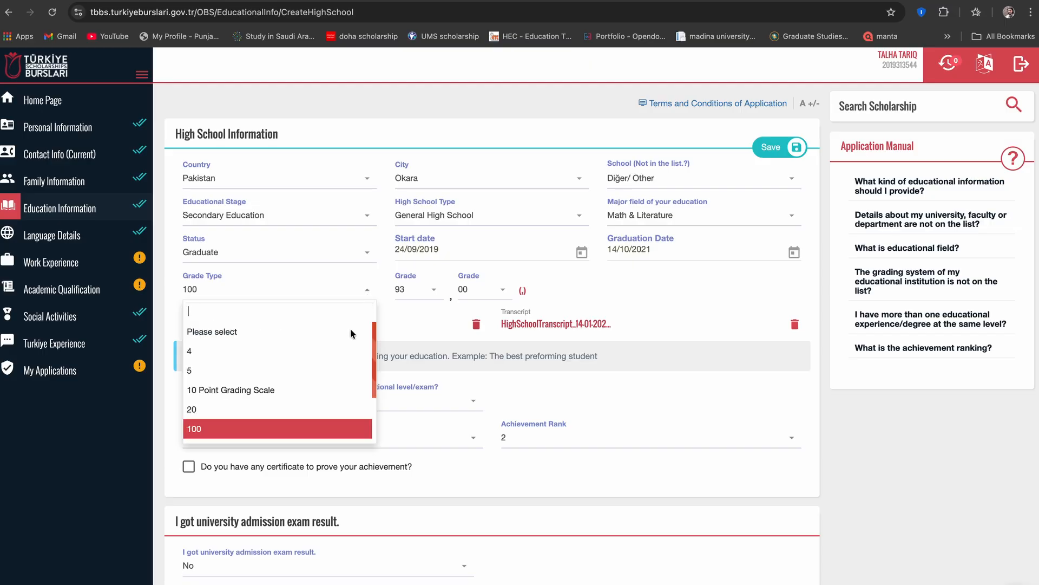
click(365, 295)
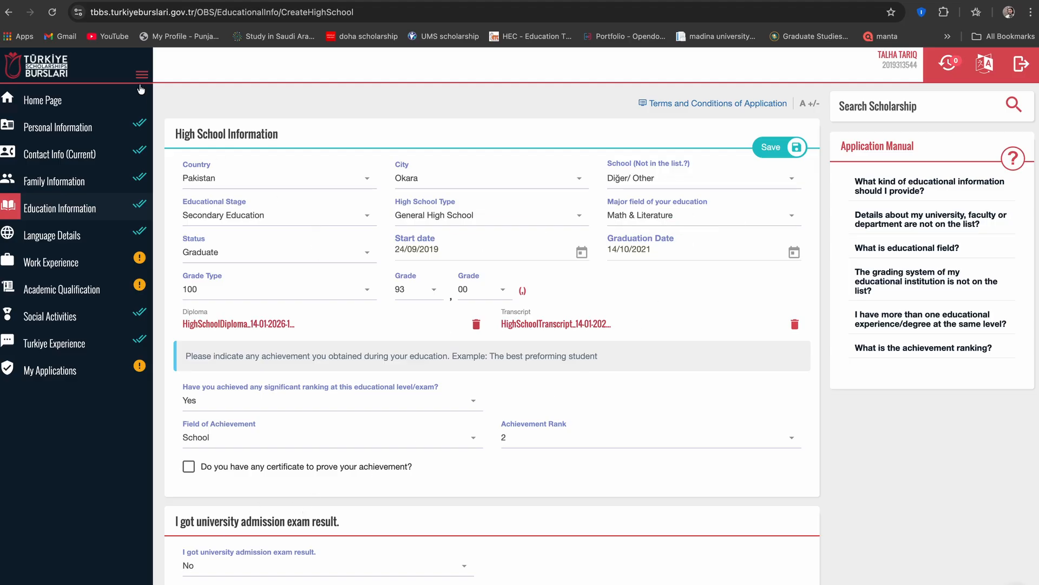
click(8, 12)
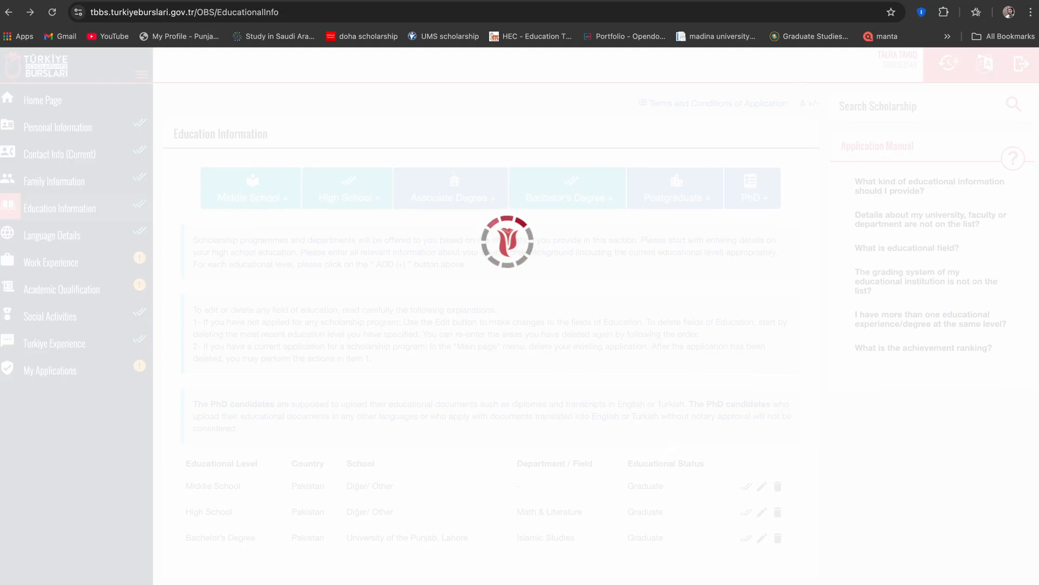
Check the Wi-Fi connection, then reload the stalled Education Information page
click(708, 0)
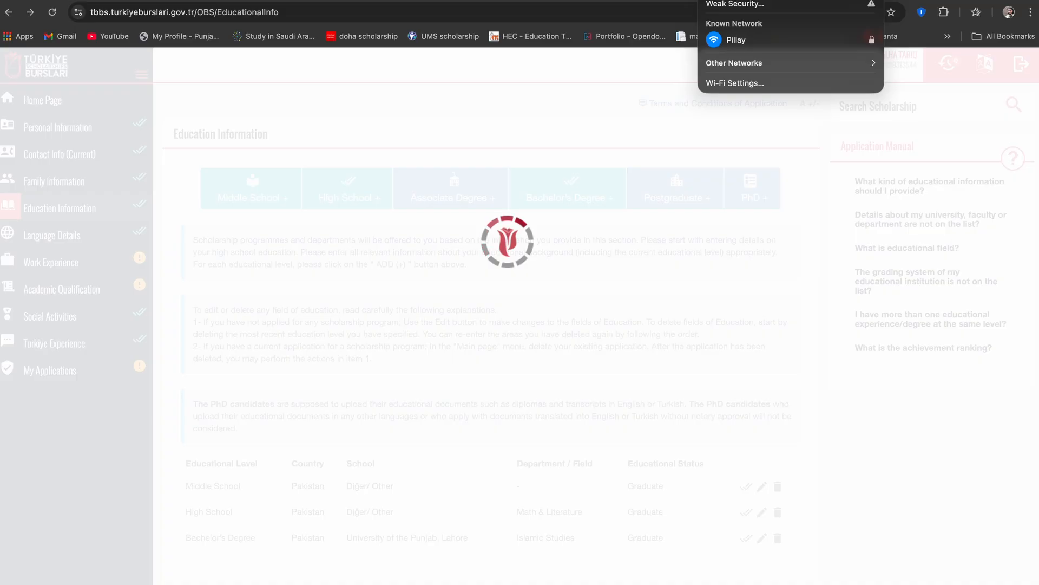
click(808, 157)
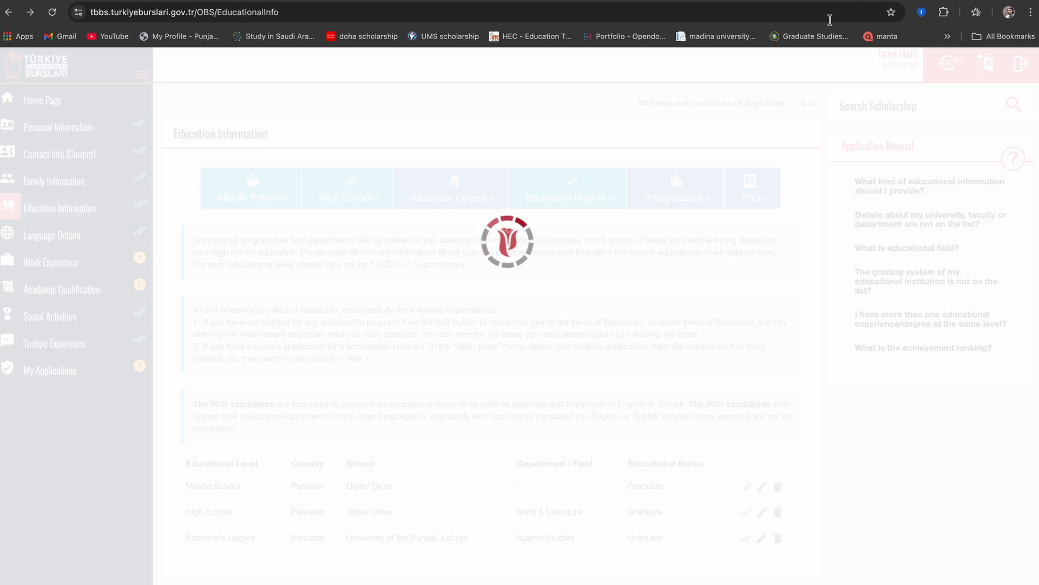
click(52, 12)
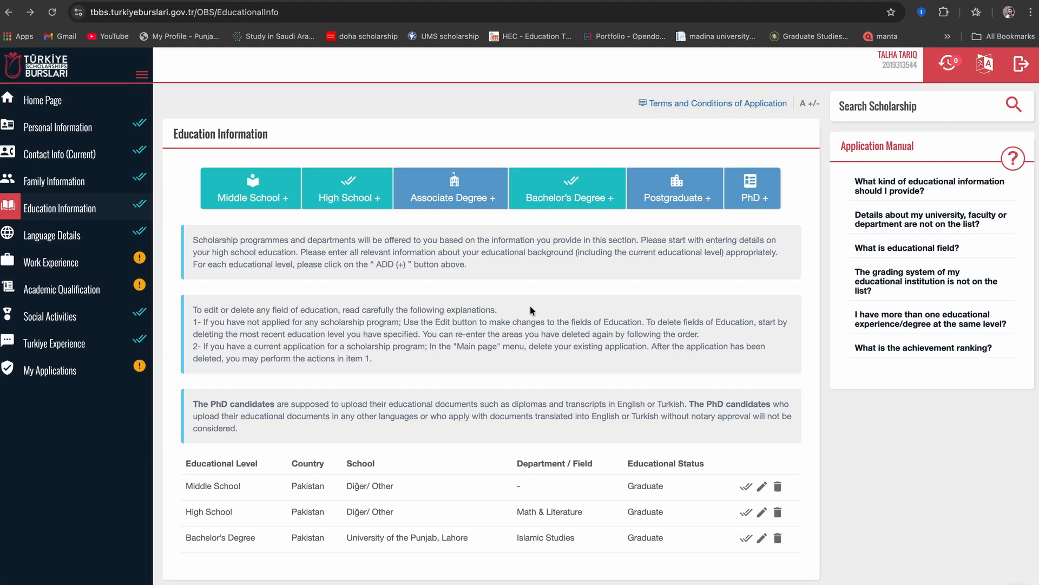
Review the Bachelor's Degree record, then open Language Details showing Urdu native and English Advanced
click(762, 539)
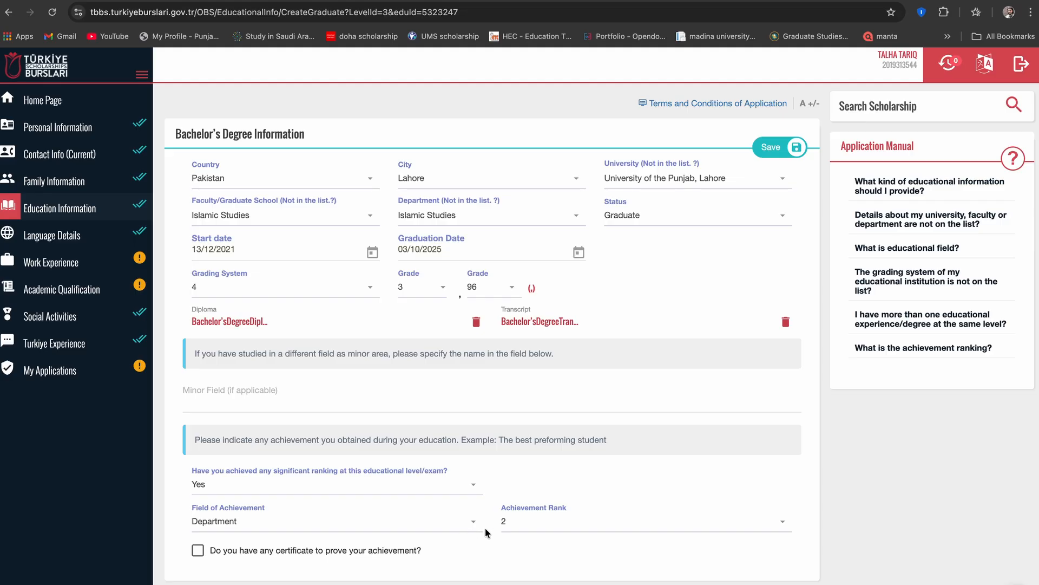
click(79, 238)
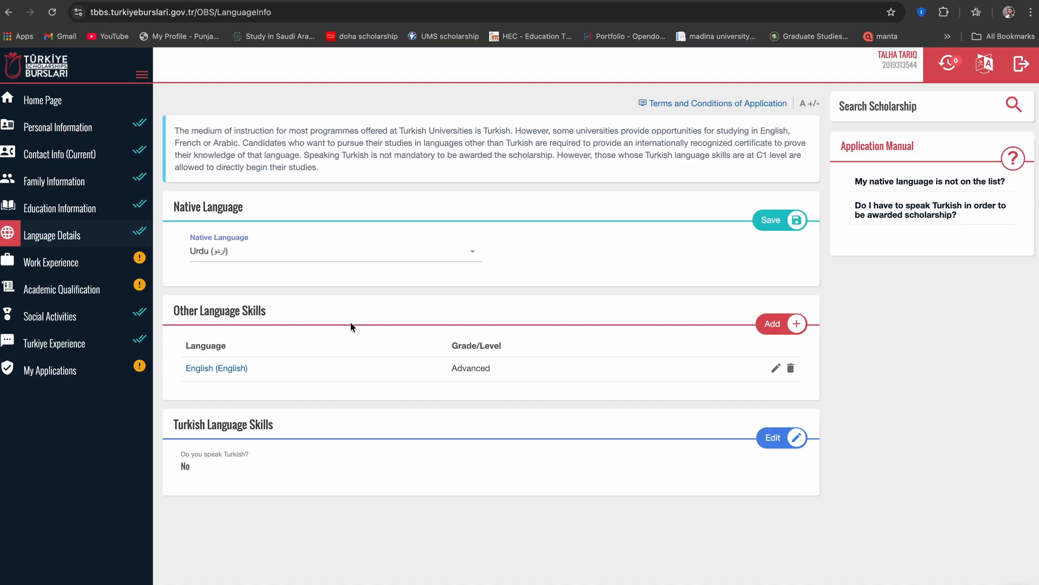
Open the English language entry, confirm its Advanced level, reload, and reopen the entry
click(777, 368)
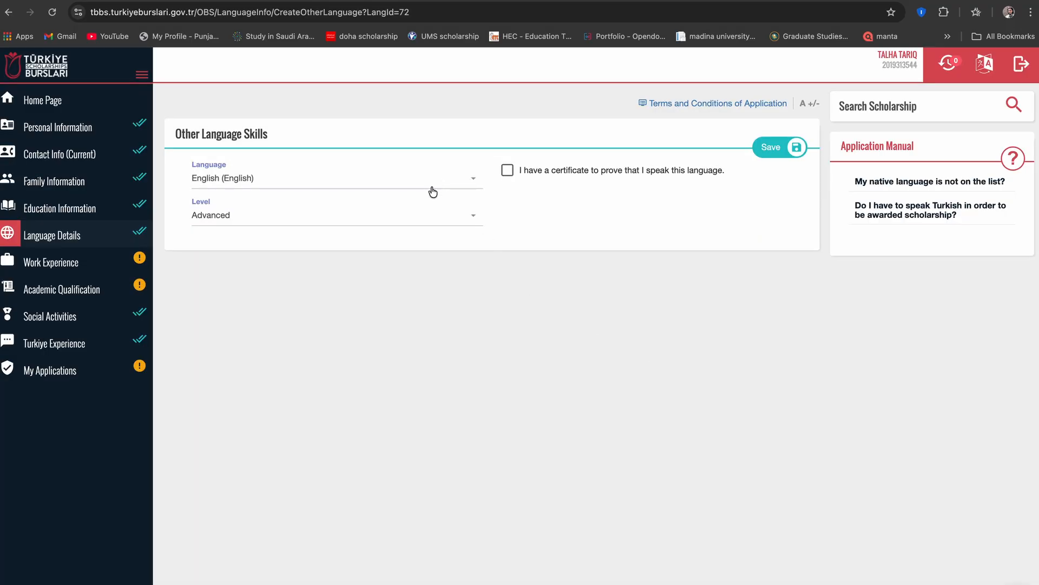
click(467, 227)
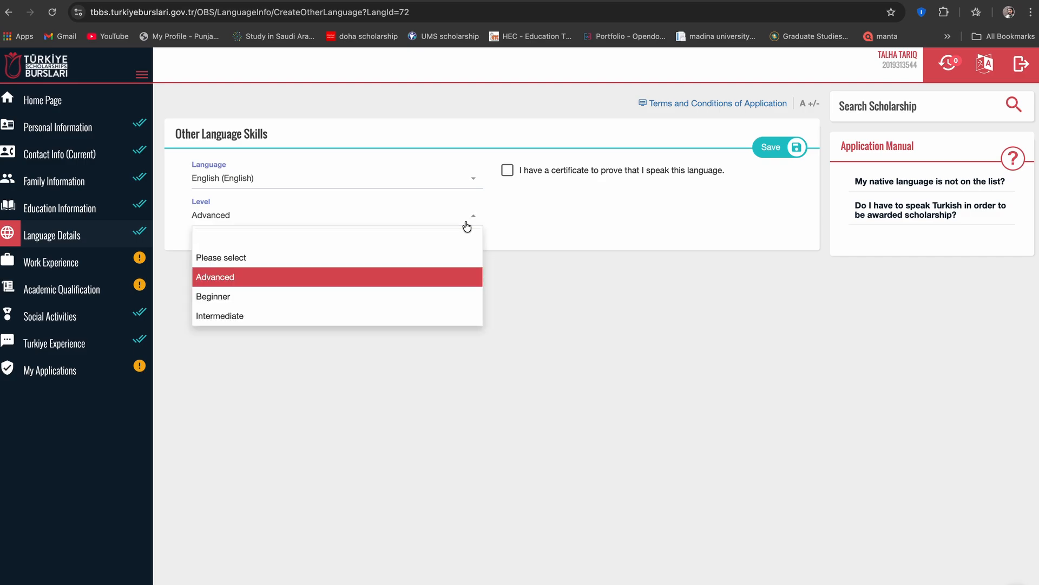
click(467, 226)
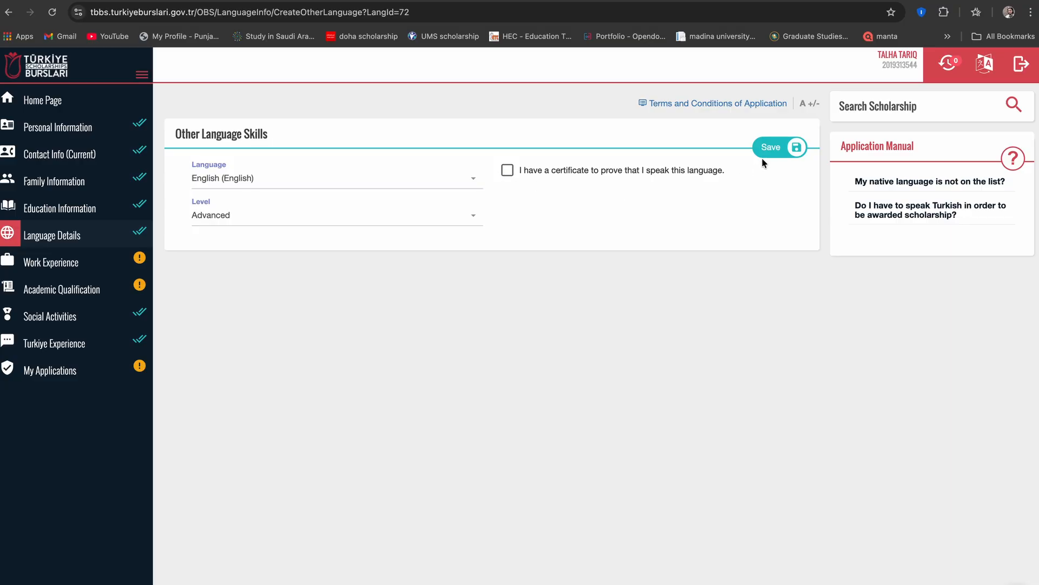
click(11, 14)
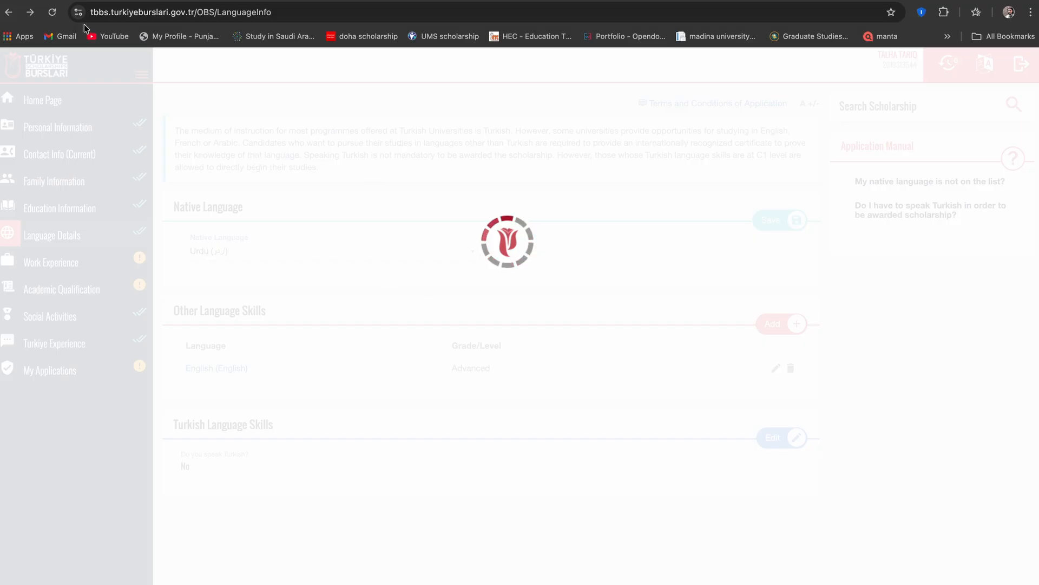
click(52, 16)
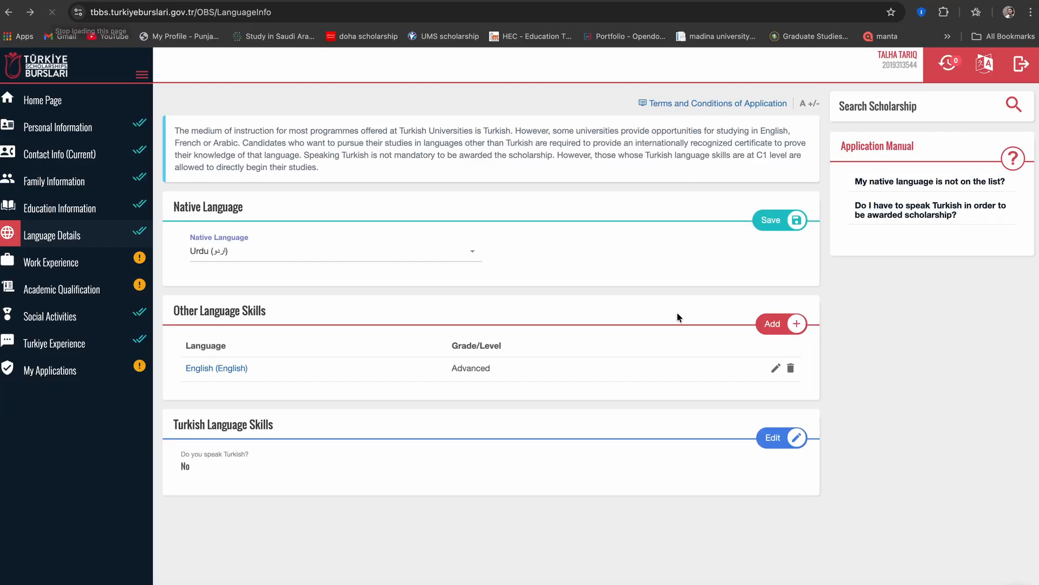
click(776, 369)
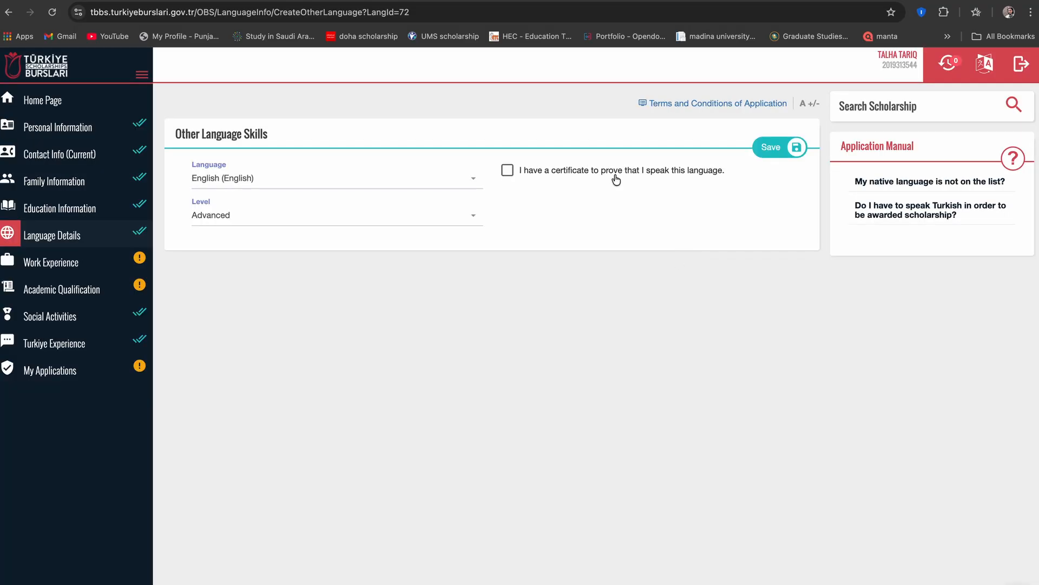
Try the English certificate option's Exam and Grade lists, then withdraw it and go back
click(507, 172)
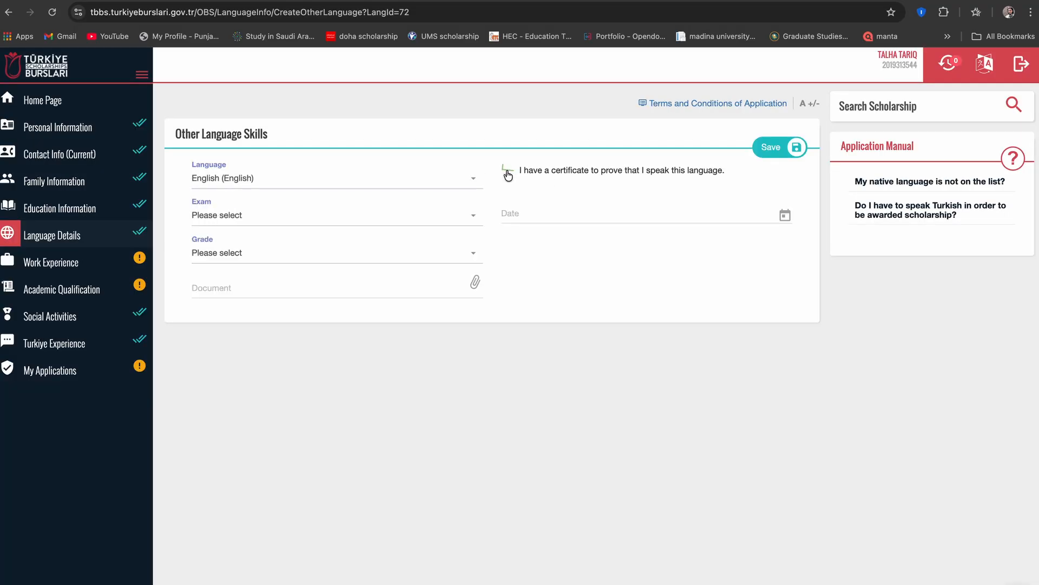
click(470, 254)
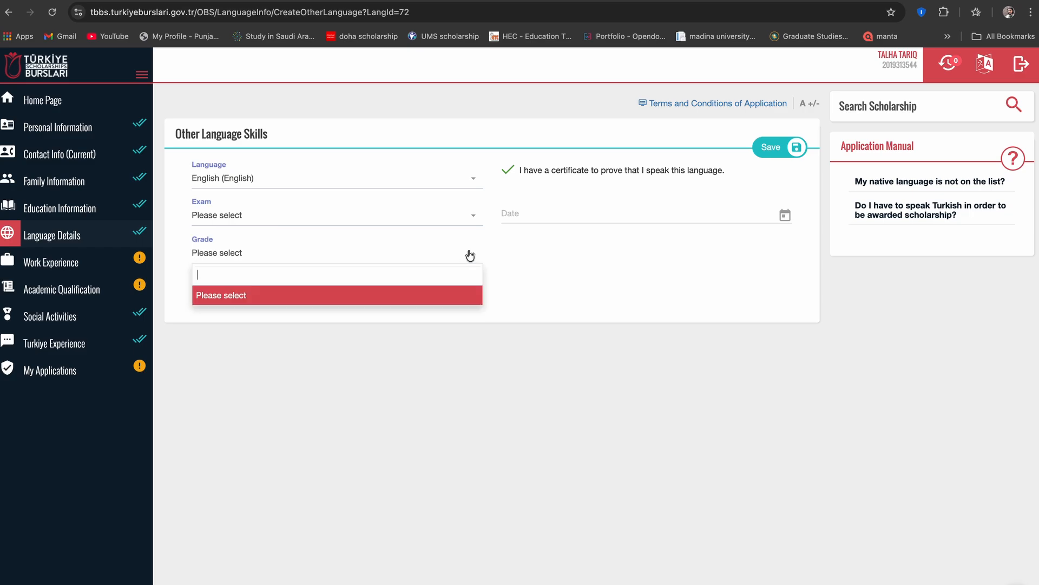
click(470, 255)
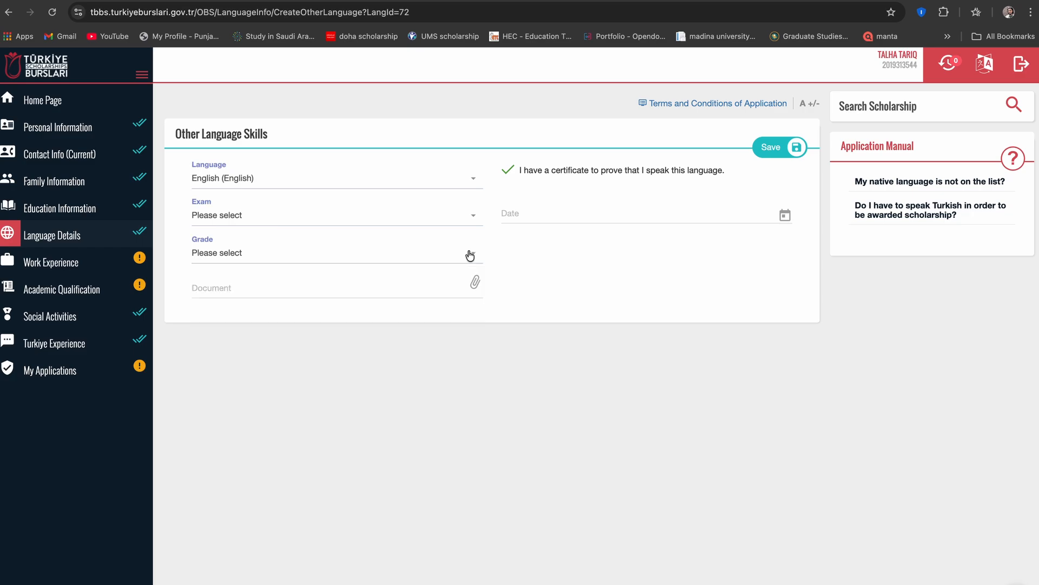
click(466, 219)
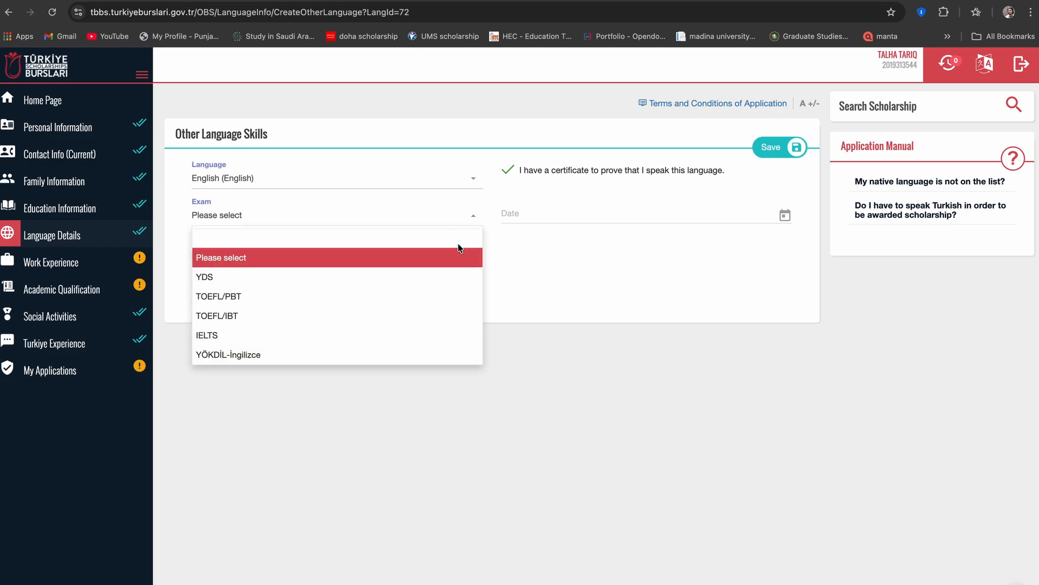
click(475, 222)
click(508, 172)
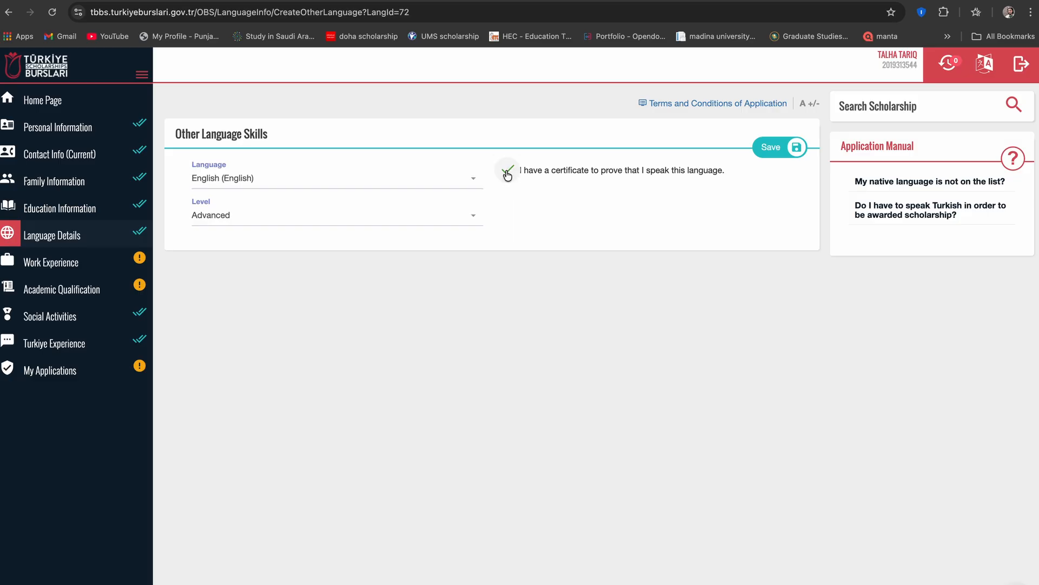
click(13, 12)
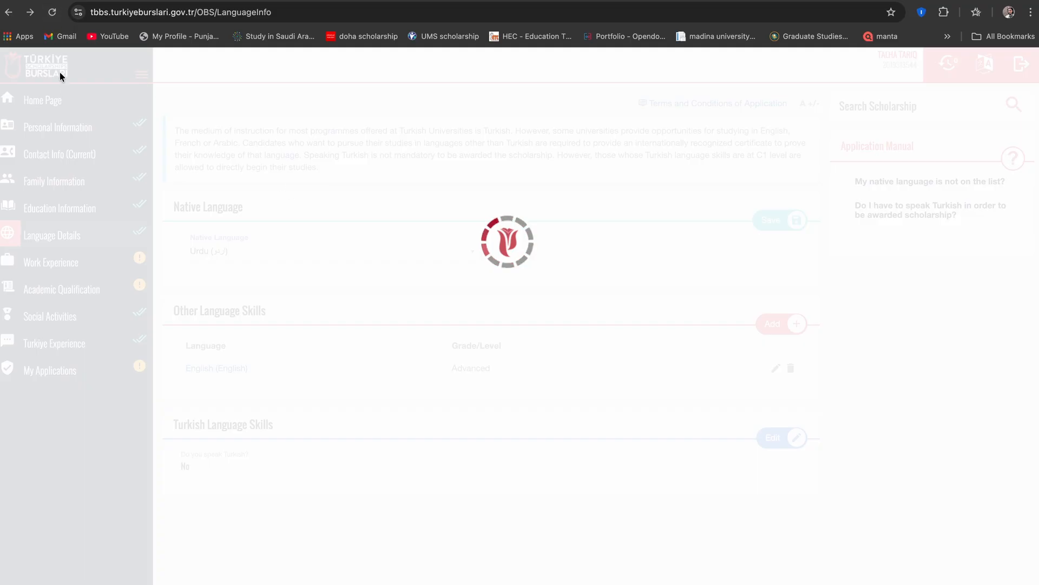
Open Work Experience and leave the internship checkbox unticked, removing the Internship Experience section
click(52, 13)
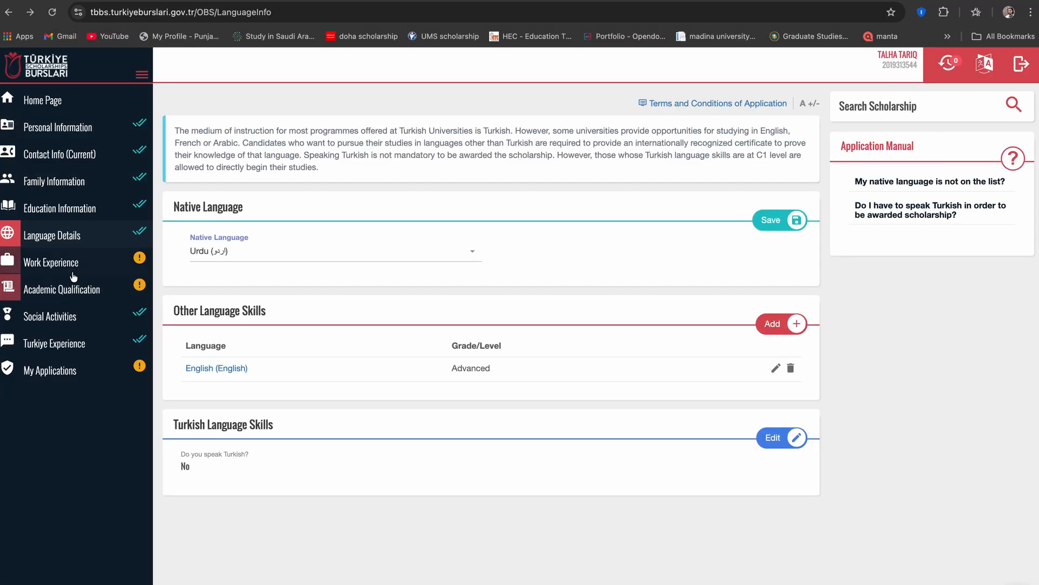
click(71, 271)
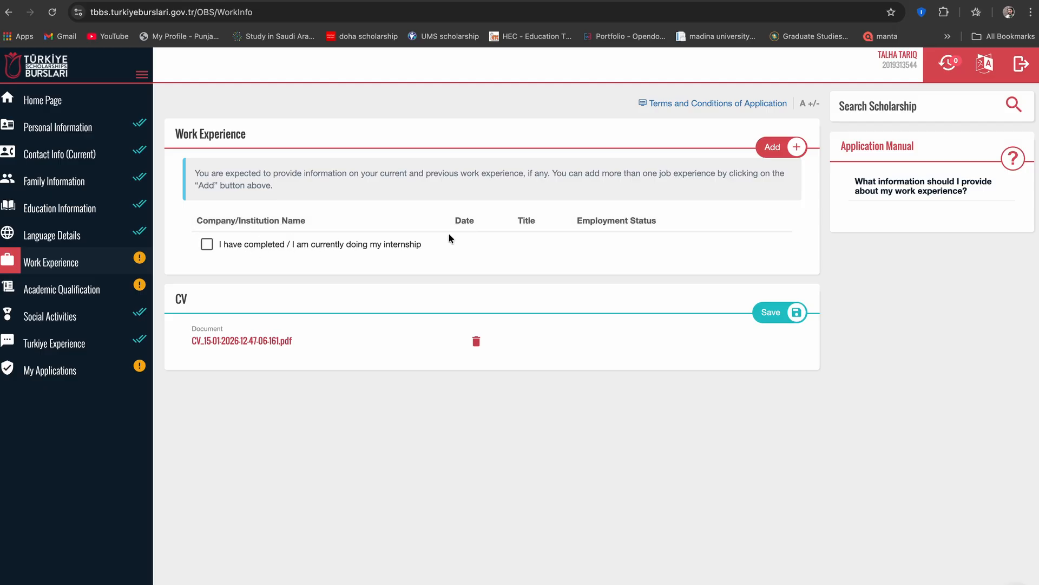
click(222, 249)
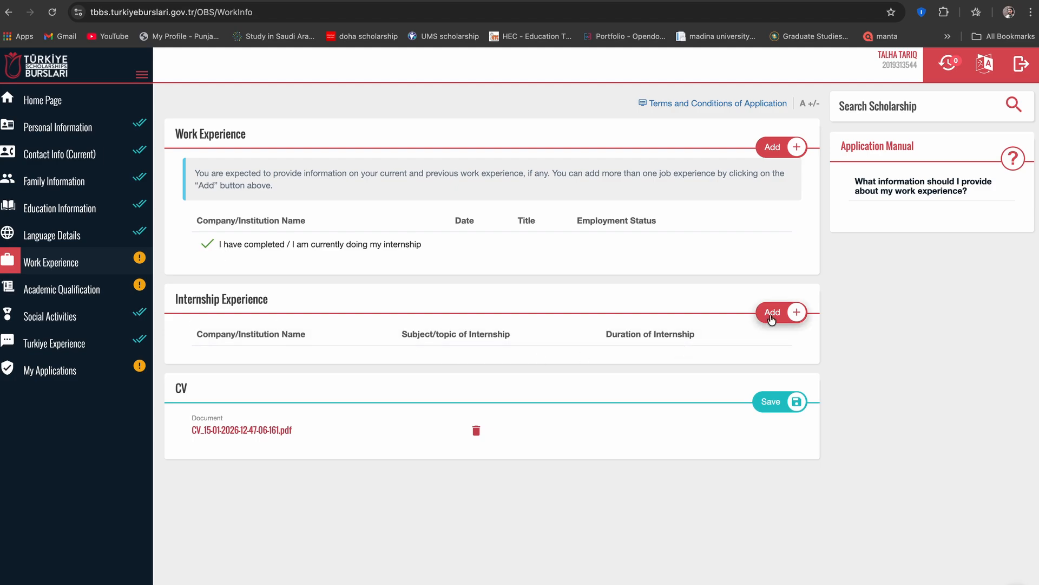
click(208, 245)
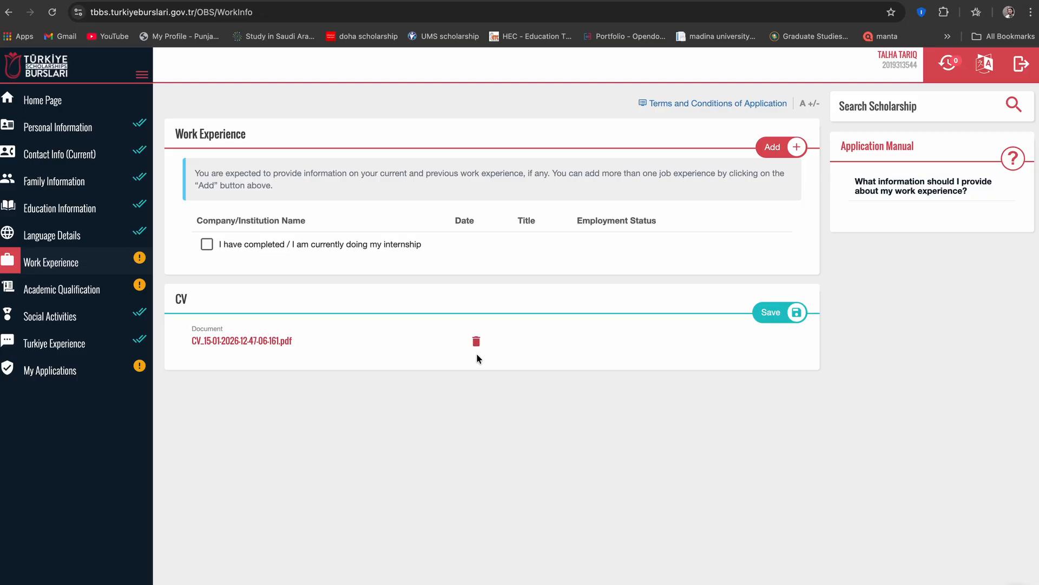
click(257, 342)
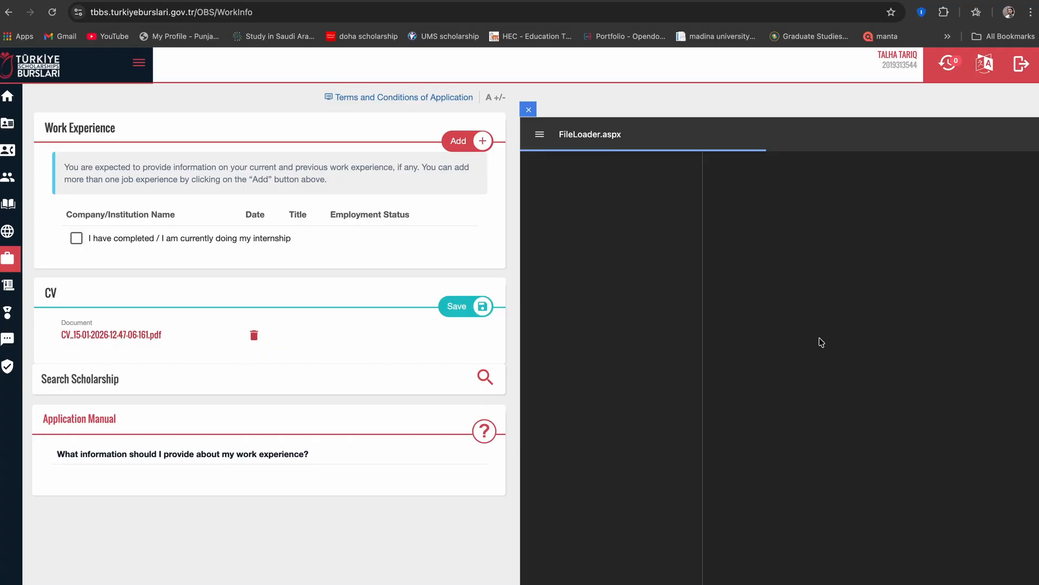
scroll(793, 352, down, 10)
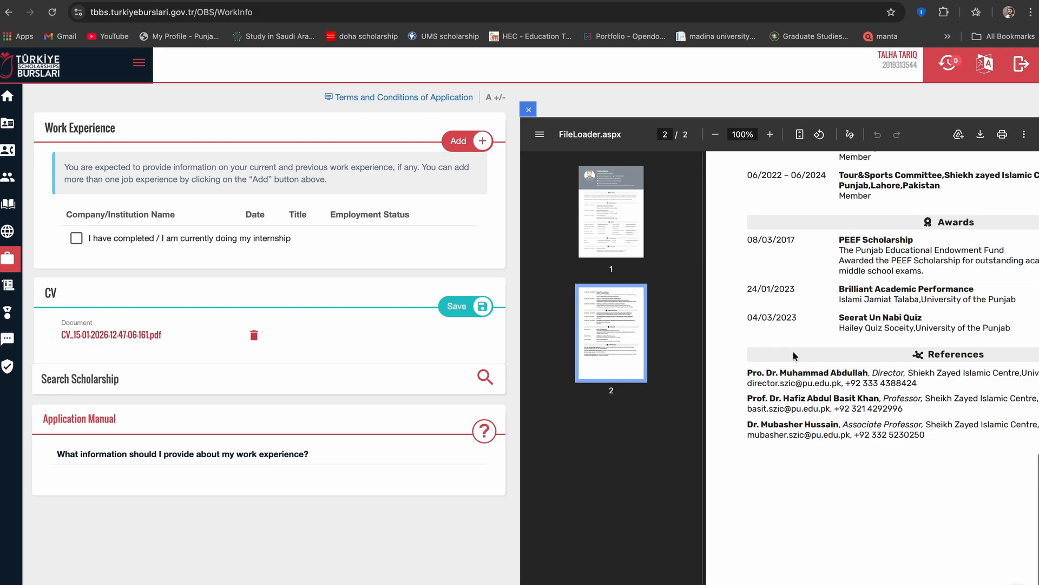
scroll(794, 352, right, 5)
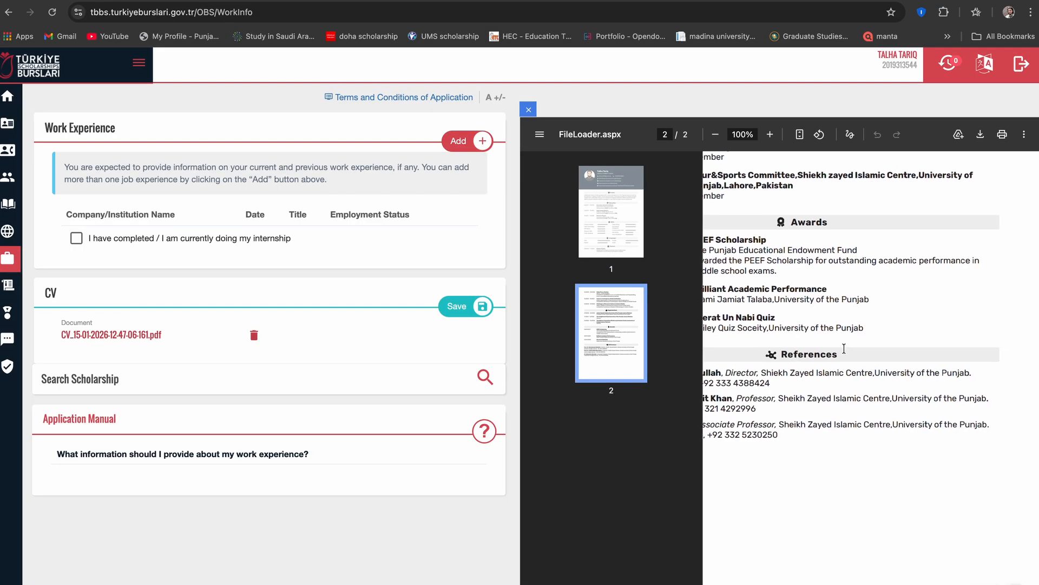
scroll(844, 348, up, 15)
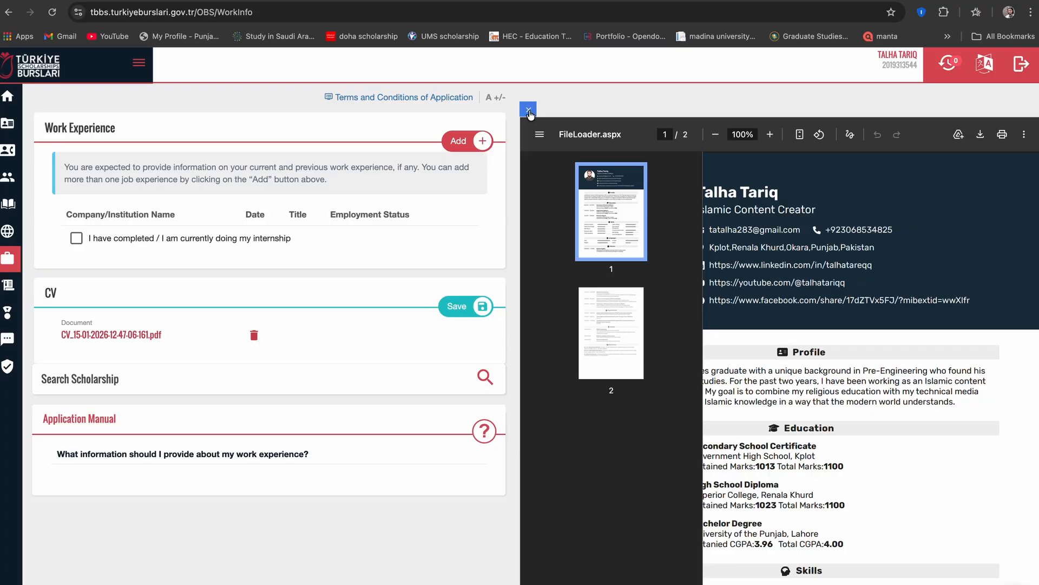
click(528, 110)
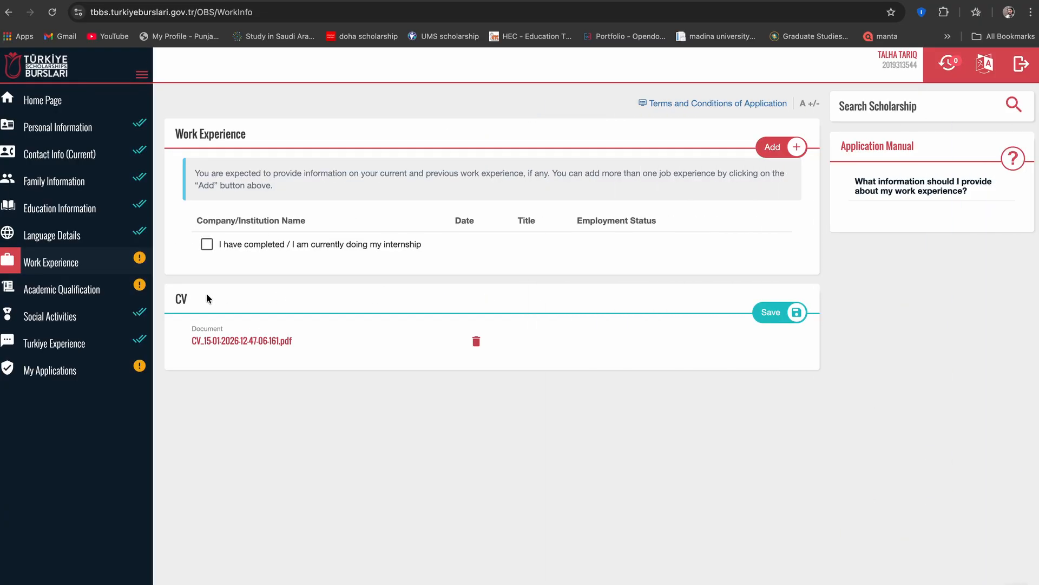
Open the Academic Qualification page, which has no GRE, GMAT, SAT or ALES results yet
click(76, 295)
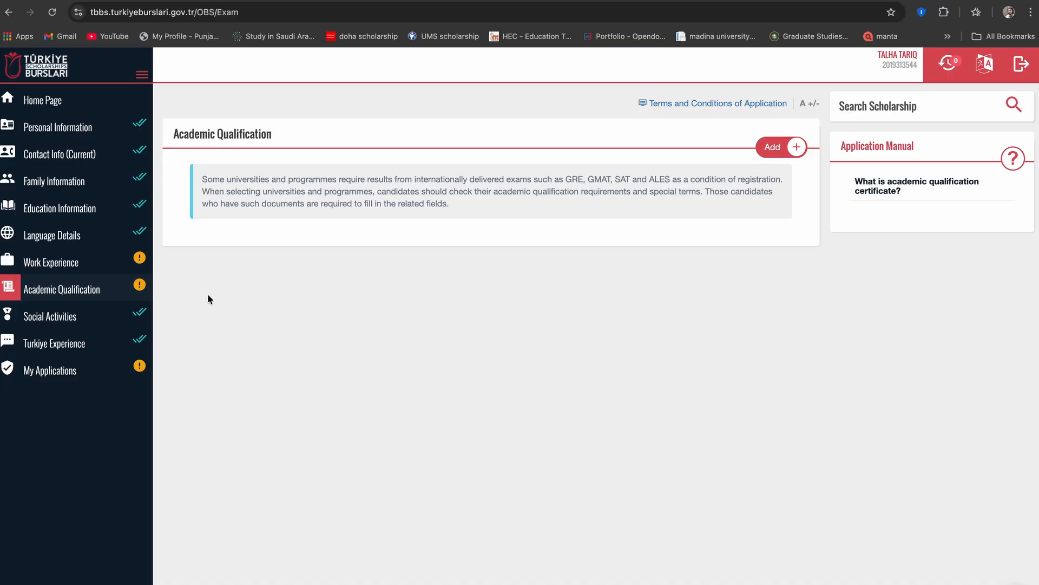
Review the Social Activities entries: five certificates, three awards, the PEEF scholarship and voluntary memberships
click(52, 316)
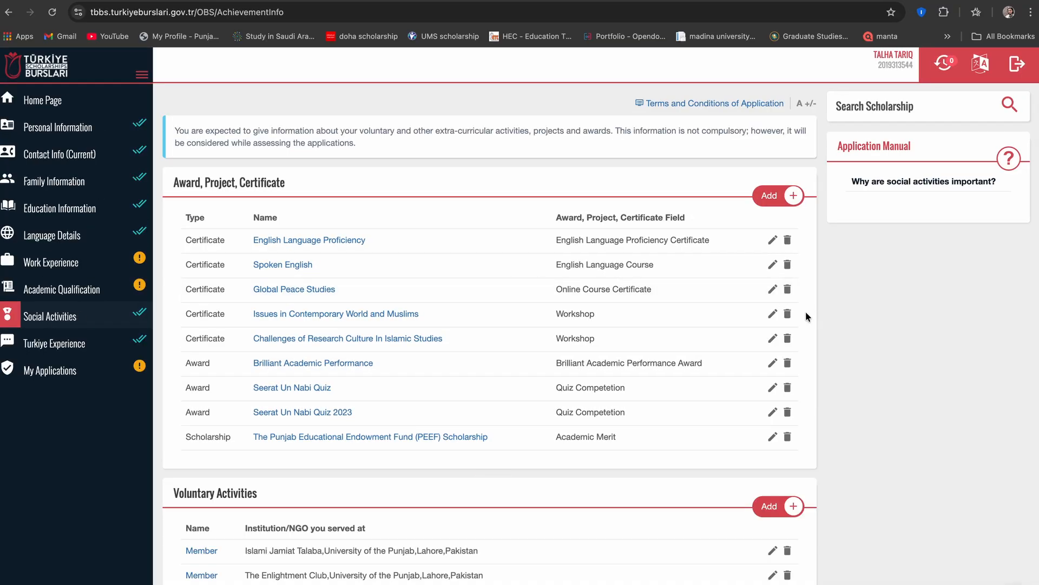
scroll(805, 310, down, 1)
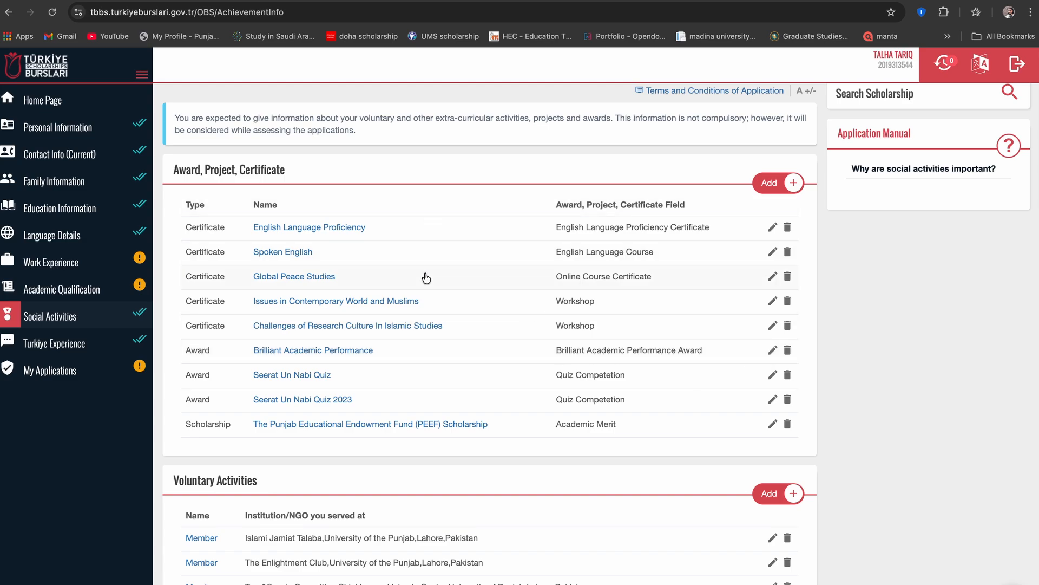
click(775, 180)
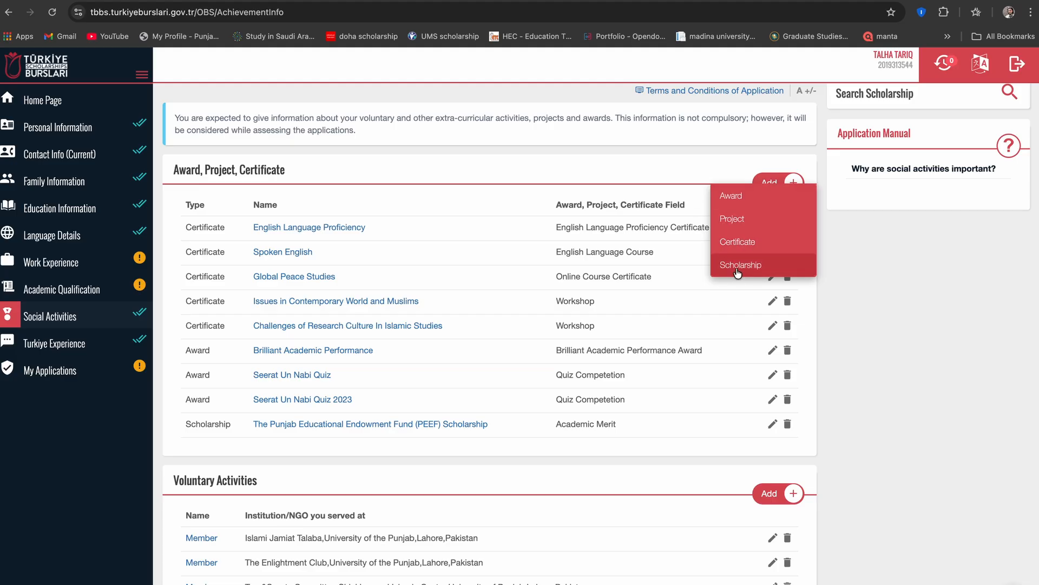
click(821, 242)
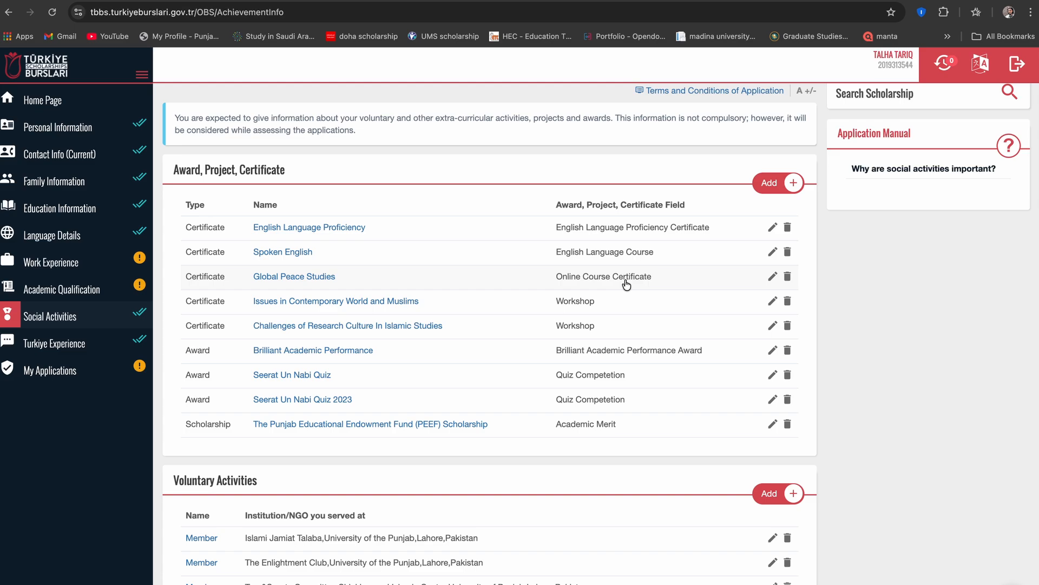
click(773, 278)
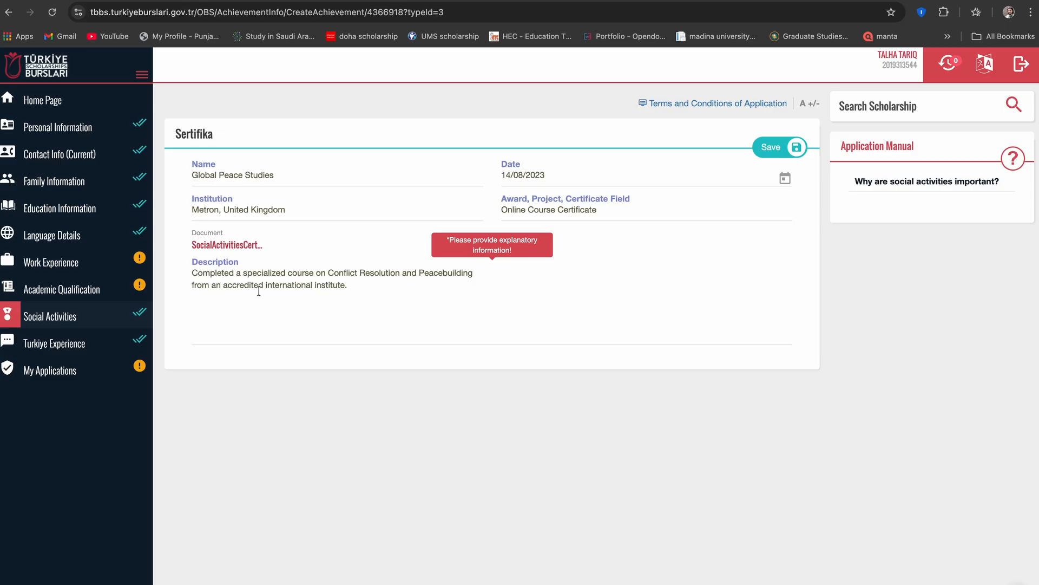
click(8, 15)
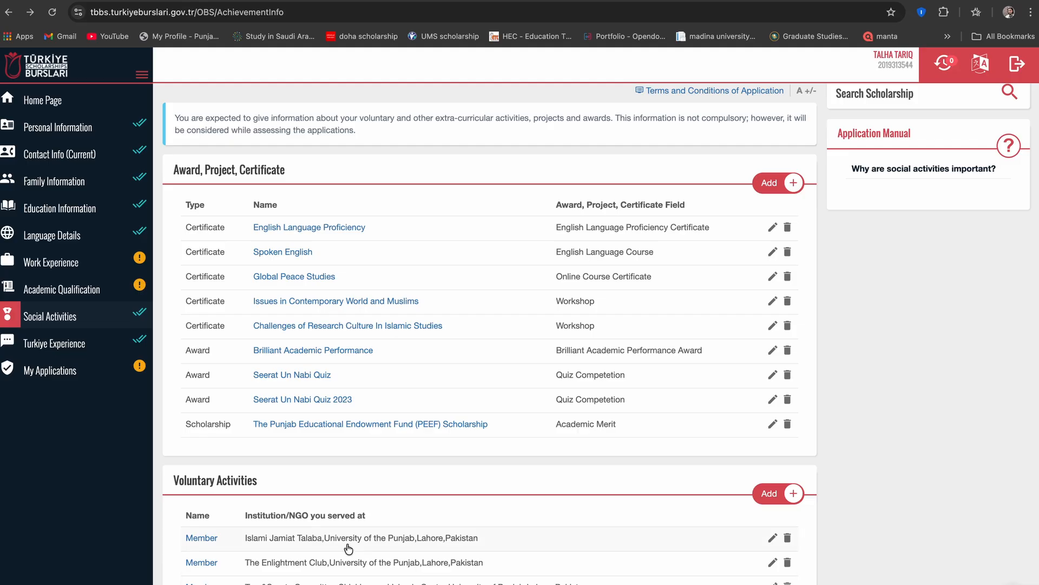
click(773, 537)
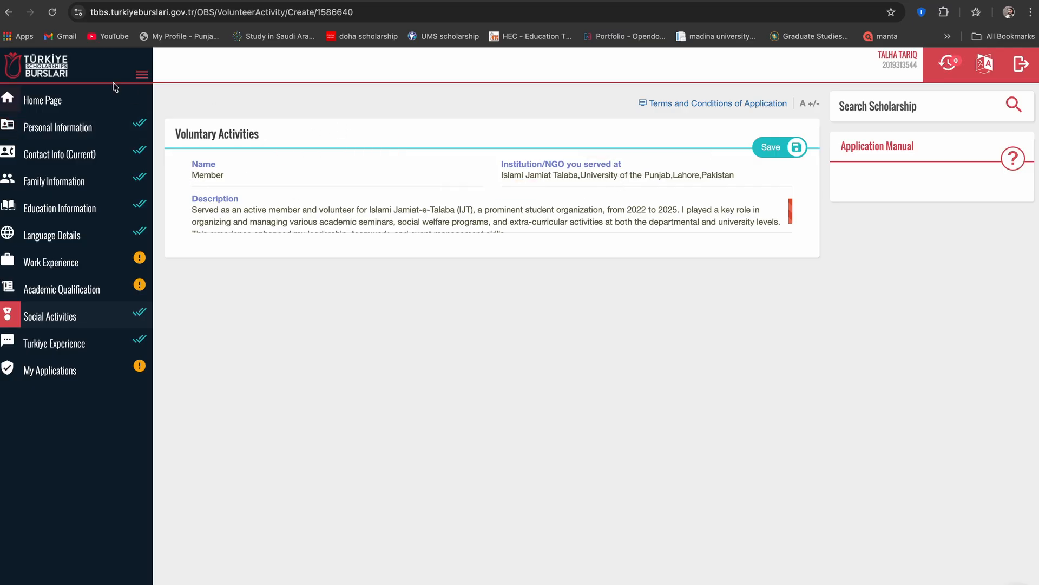
click(9, 13)
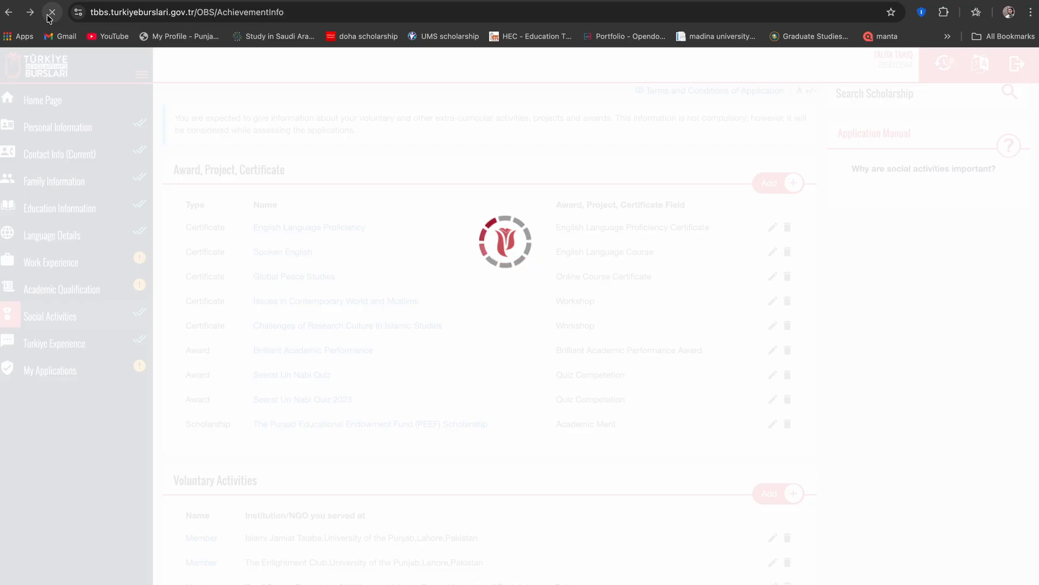
Reload, open the Turkiye Experience answers (all No, Educational Institution) for editing, then view previous applications
click(50, 14)
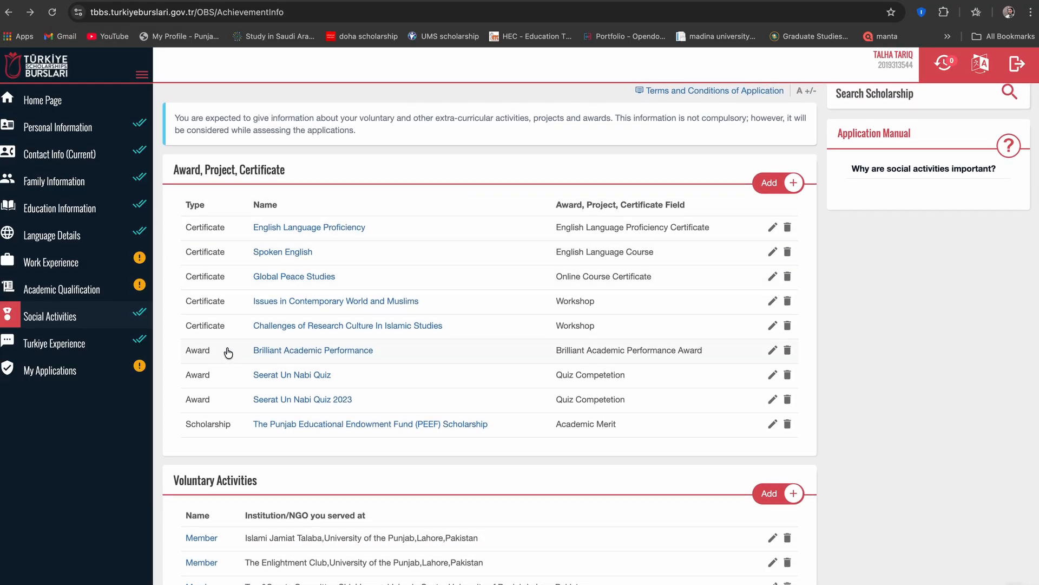
click(71, 342)
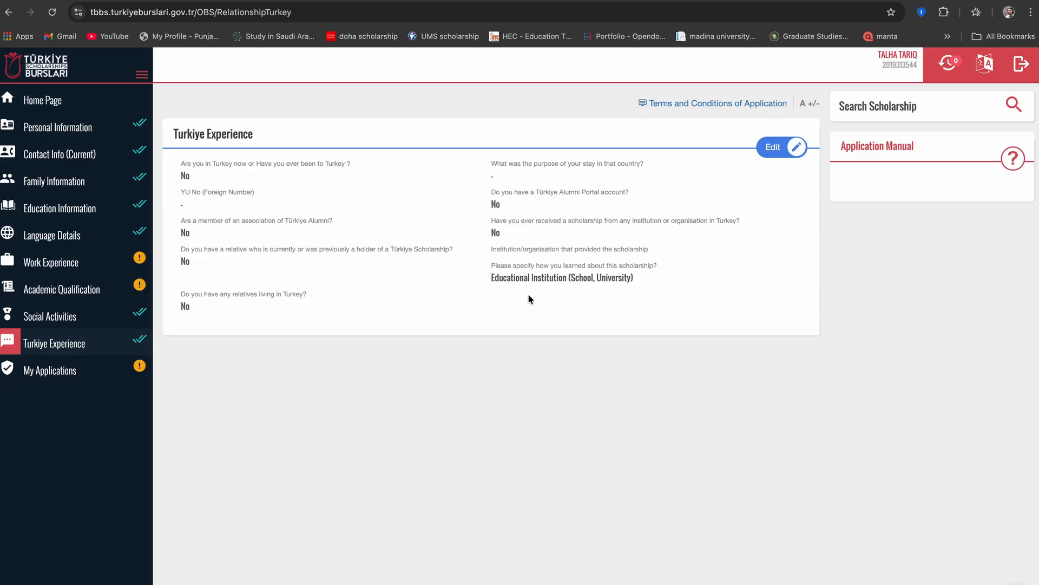
click(781, 144)
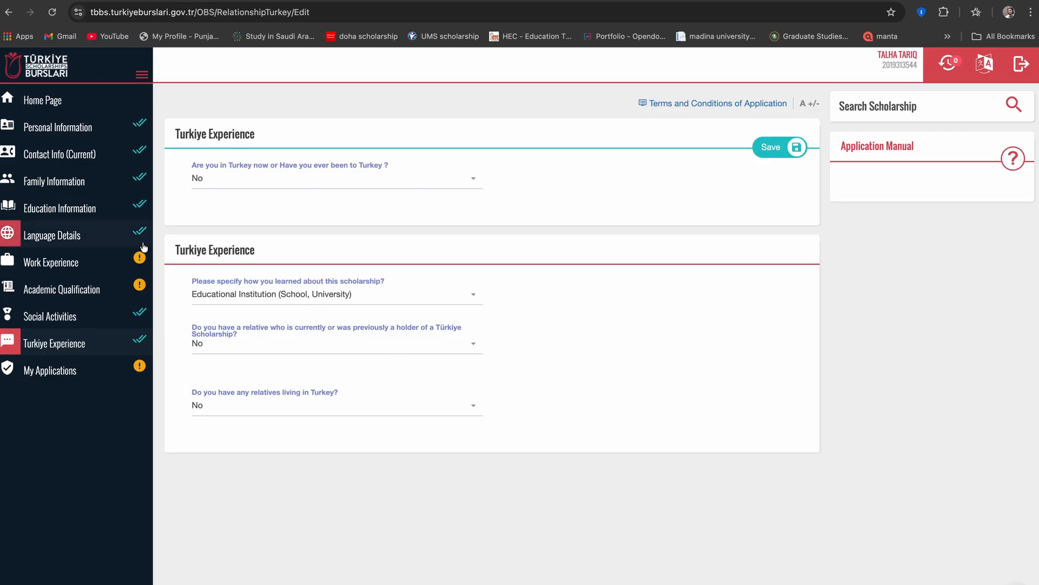
click(53, 369)
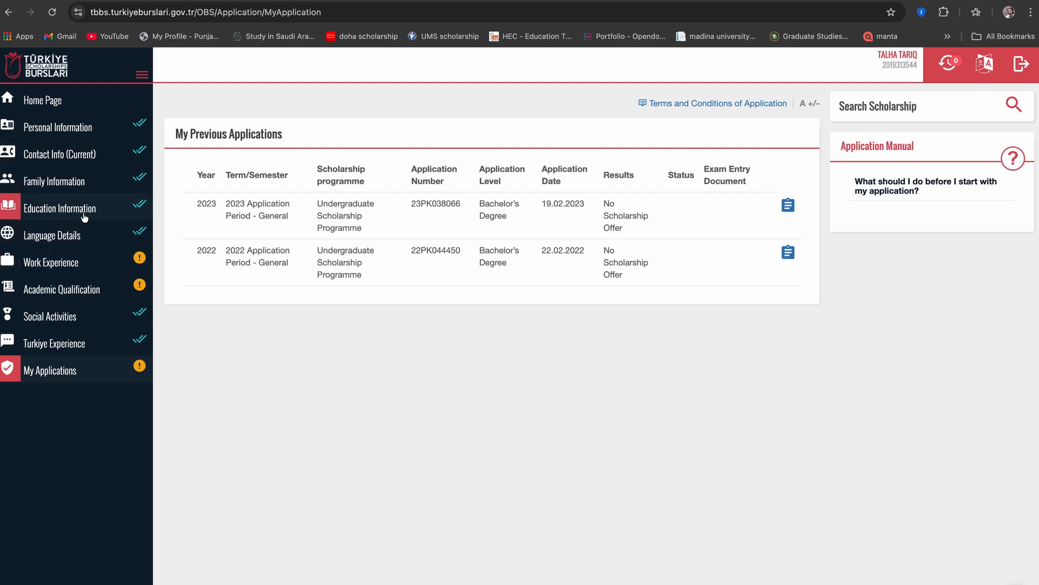
Check the 2023 and 2022 undergraduate applications (No Scholarship Offer), then return to the home page
click(76, 104)
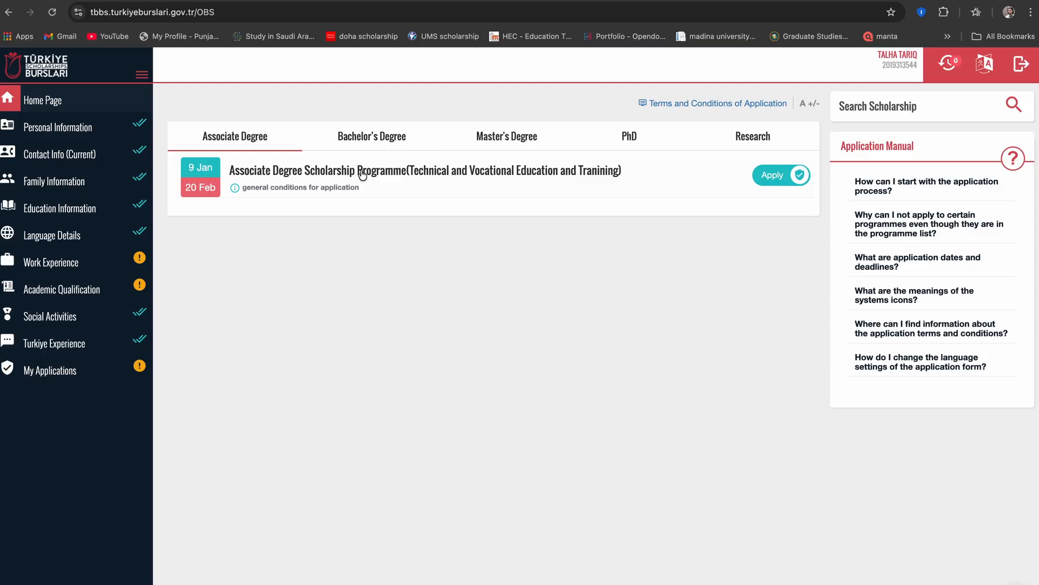
Browse the Bachelor's Degree programmes (Undergraduate, Fine Arts), then switch to the Master's Degree tab
click(373, 143)
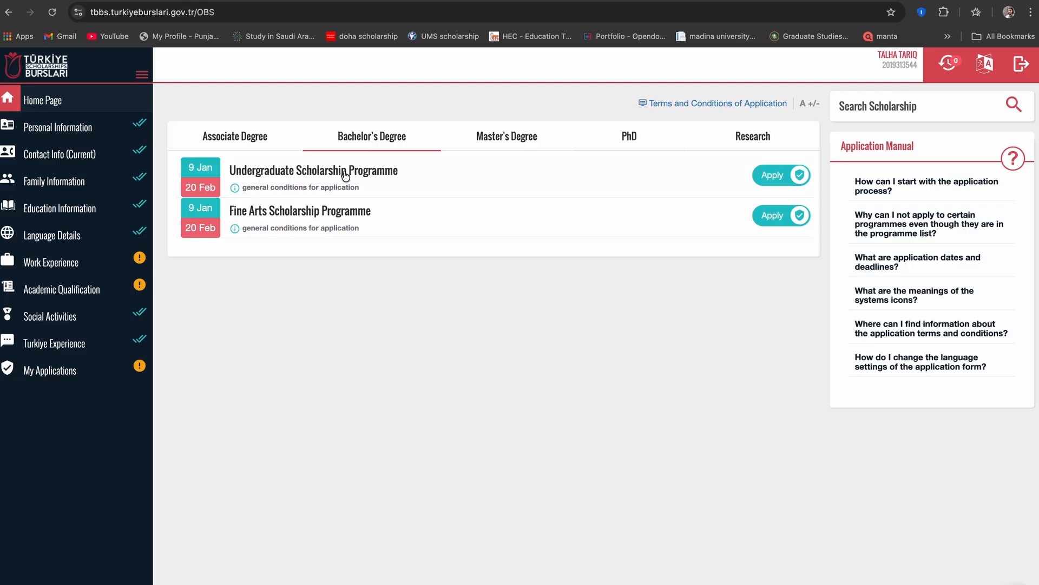
click(500, 137)
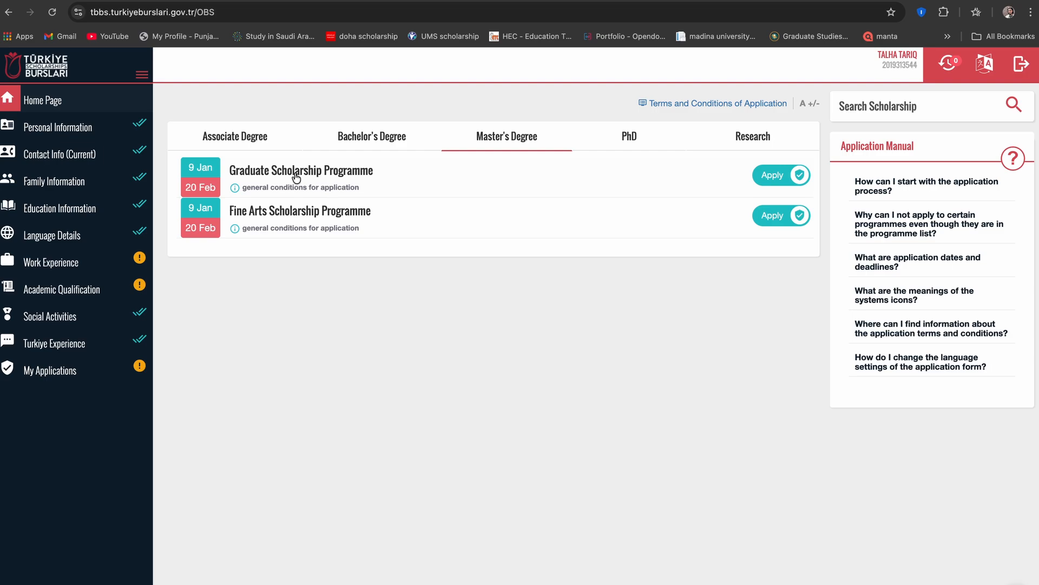
click(625, 136)
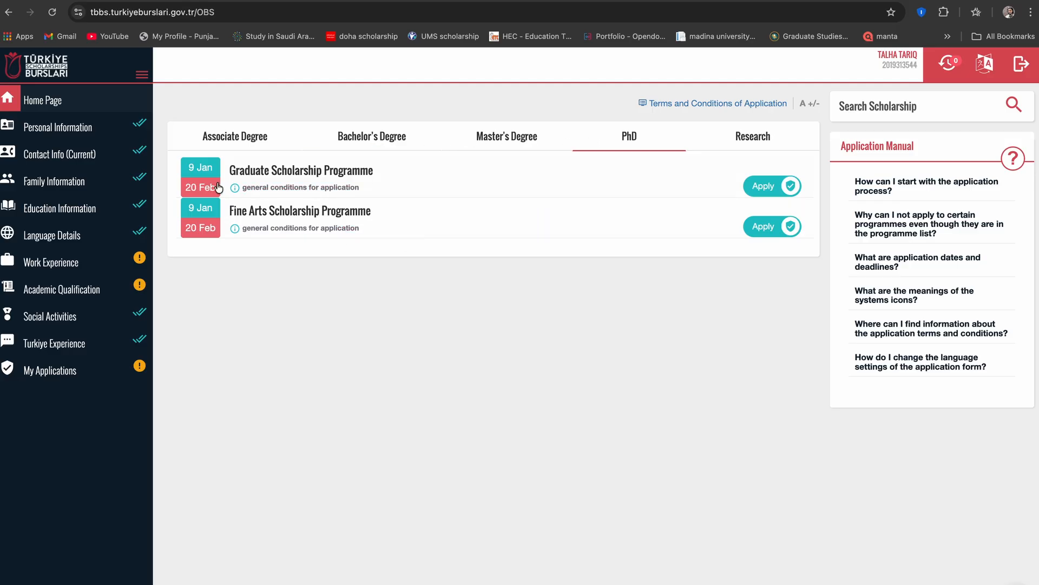
click(478, 145)
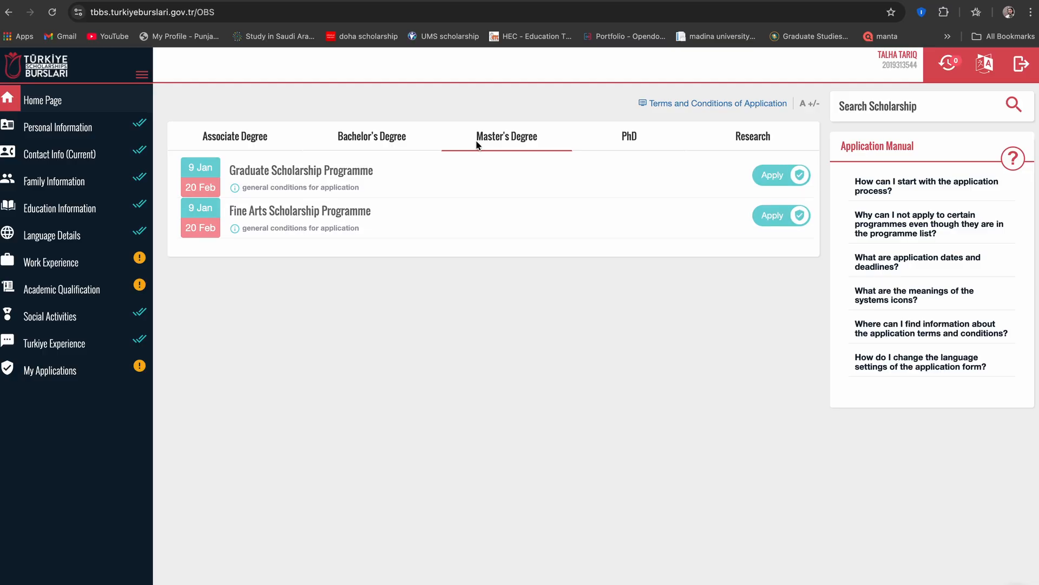
click(376, 143)
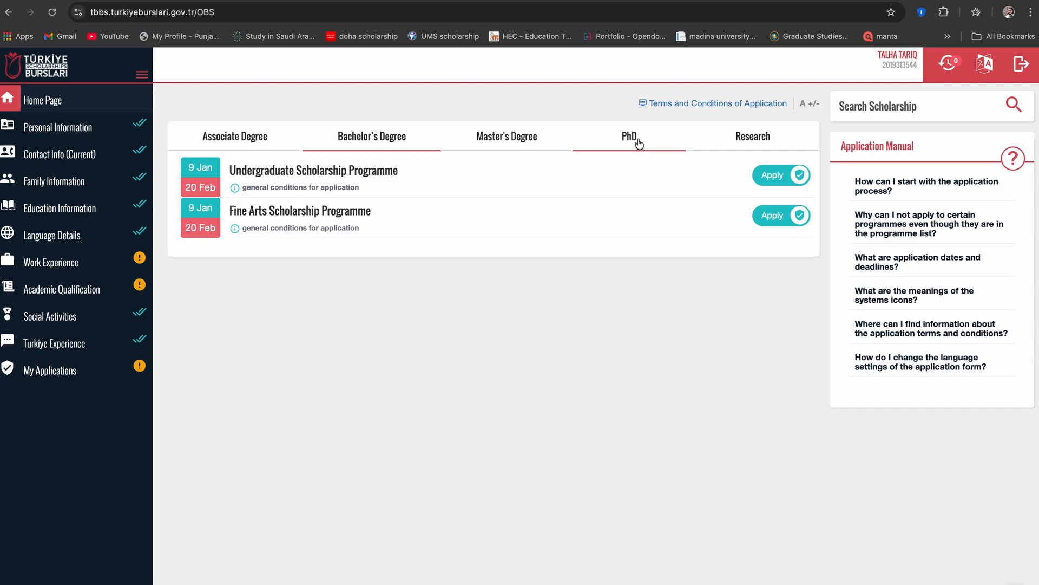
click(505, 146)
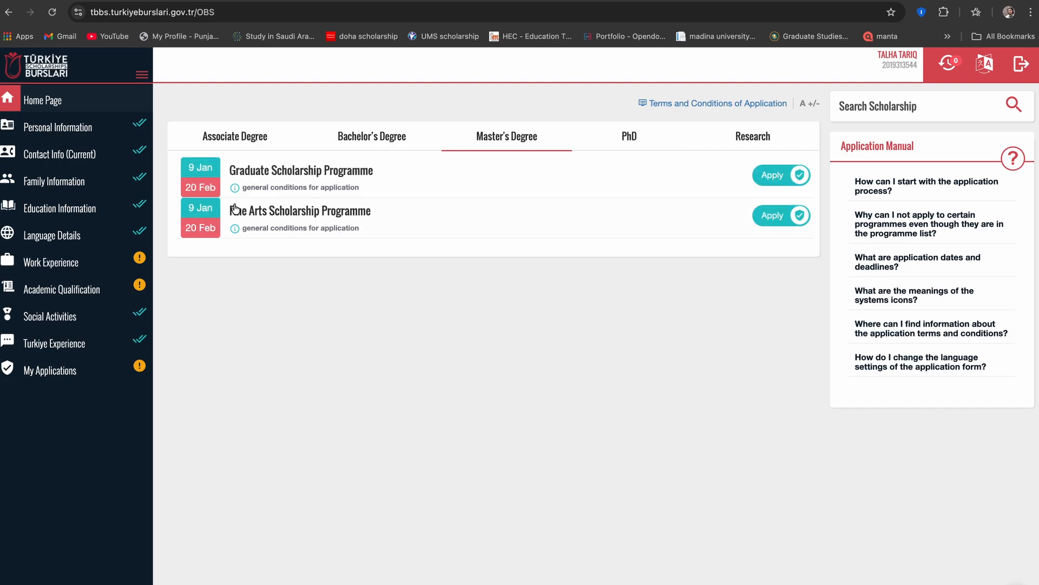
click(362, 150)
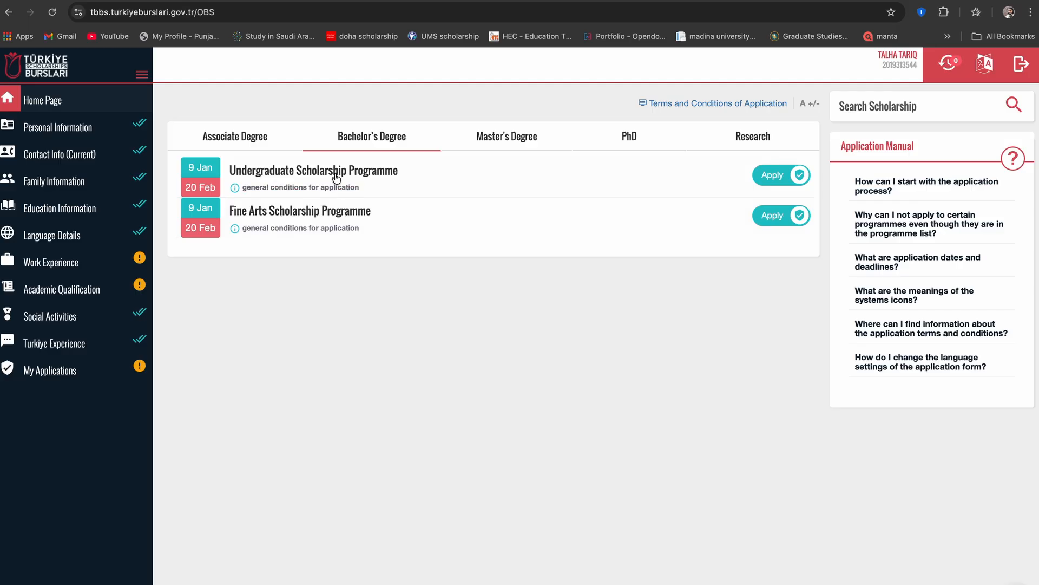
click(482, 142)
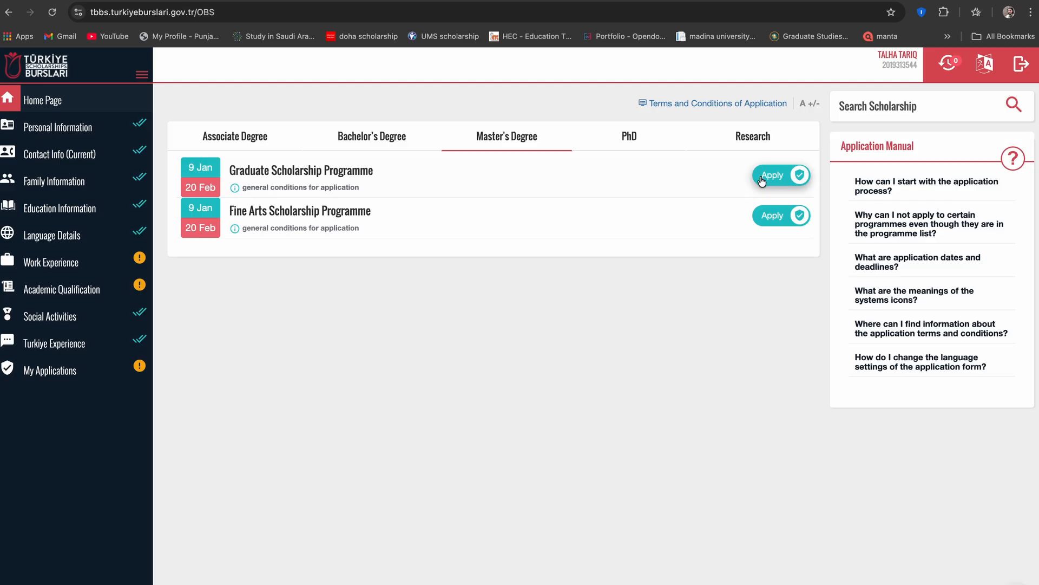